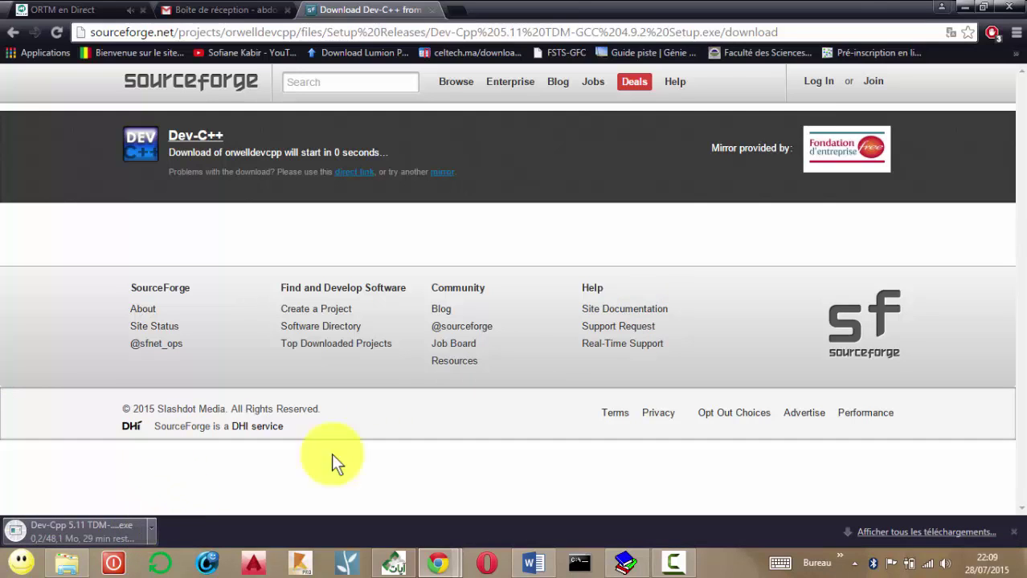
Cancel the Dev-Cpp 5.11 download, close the downloads bar and minimize Chrome.
click(151, 531)
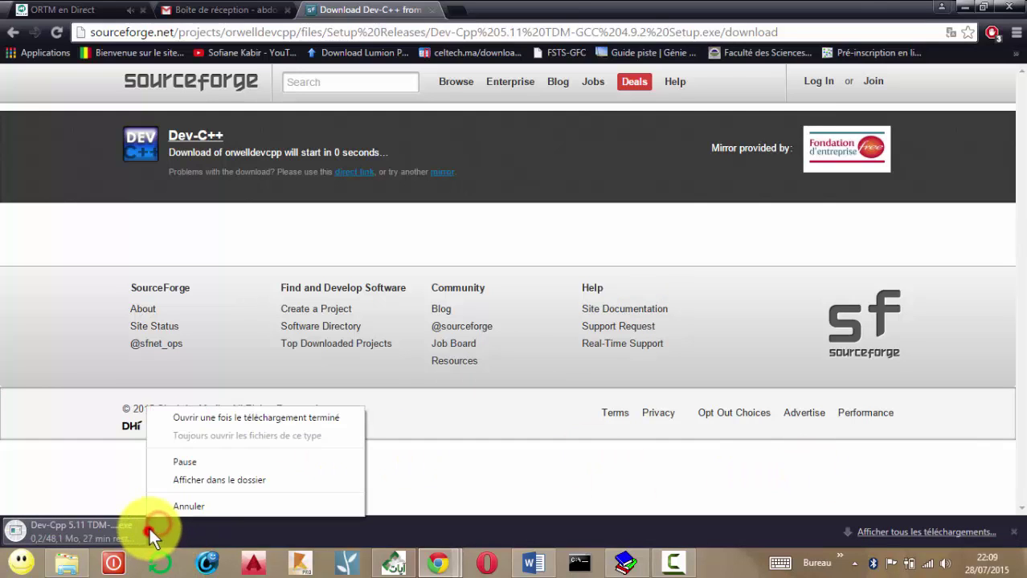
click(172, 508)
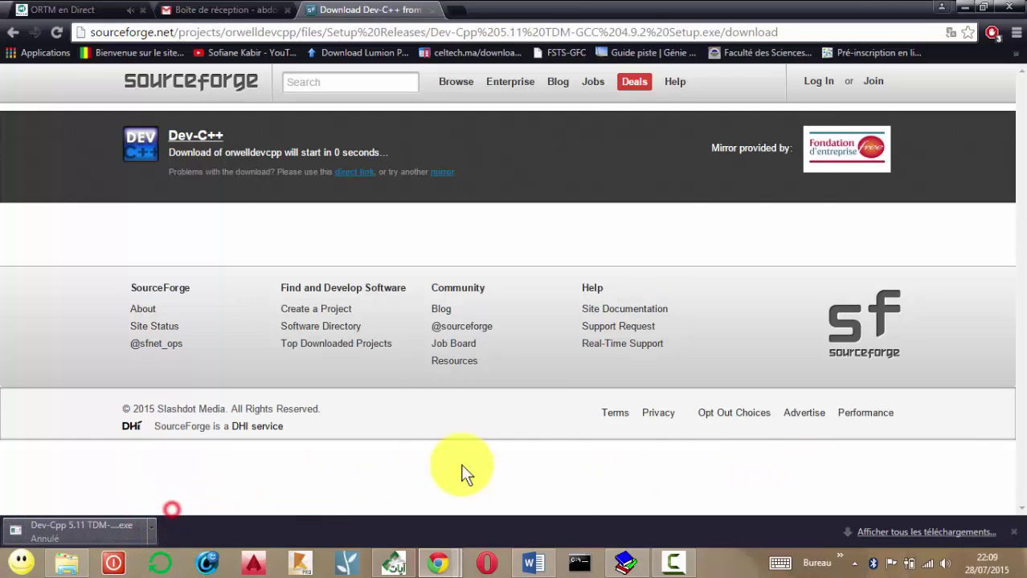
click(1017, 531)
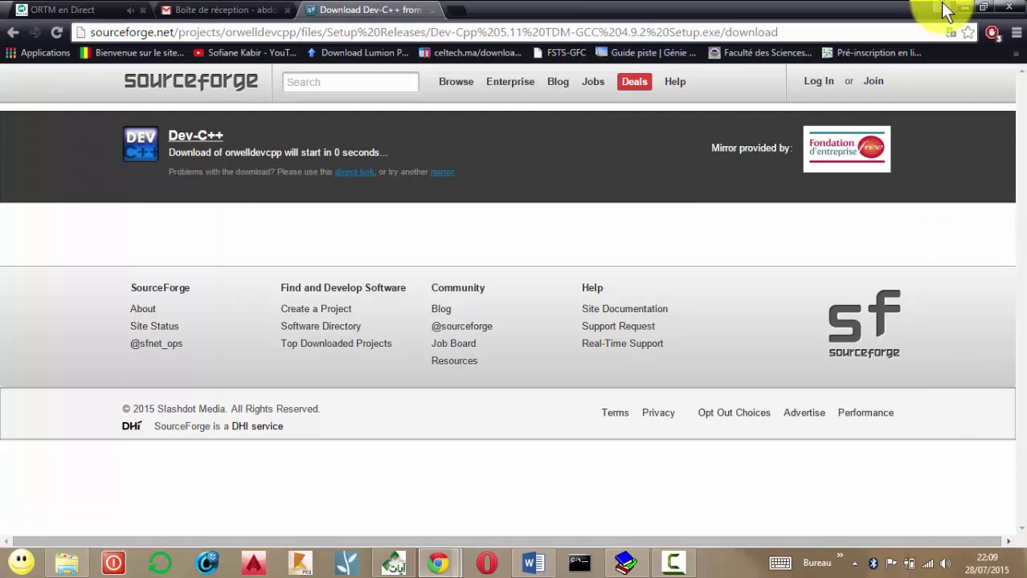
click(960, 8)
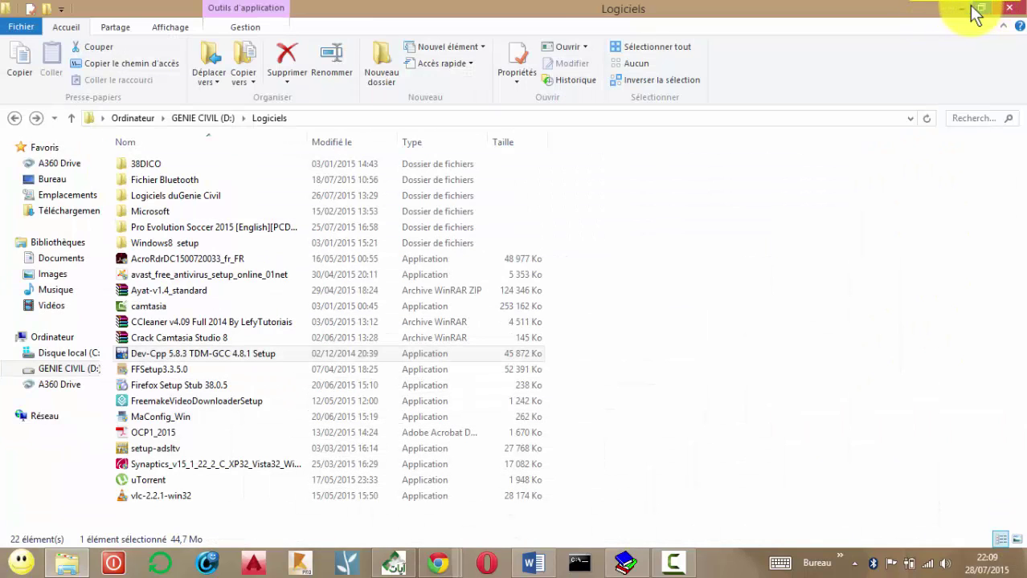
Minimize the Logiciels window and refresh the desktop.
click(961, 9)
right_click(770, 132)
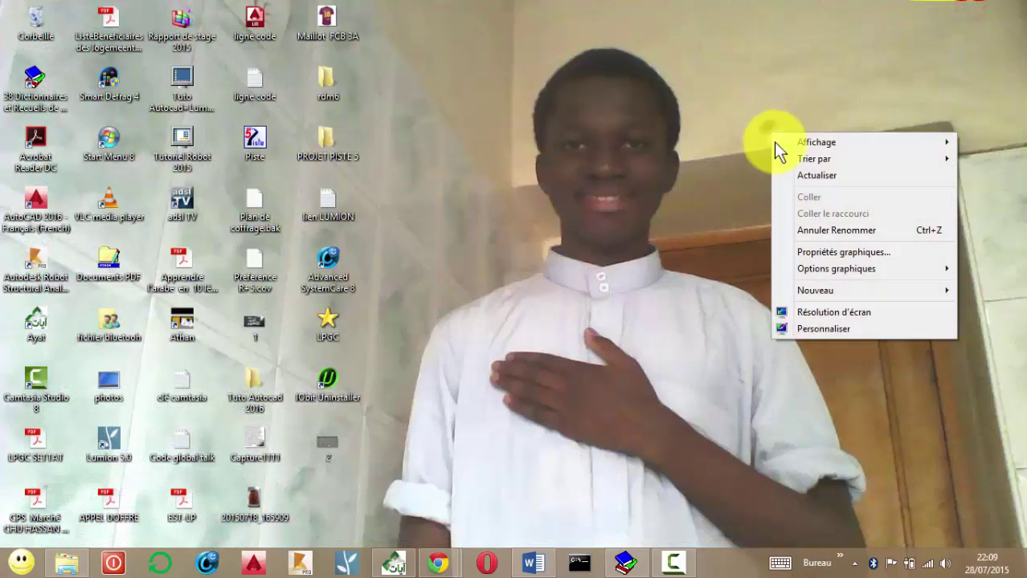
click(812, 177)
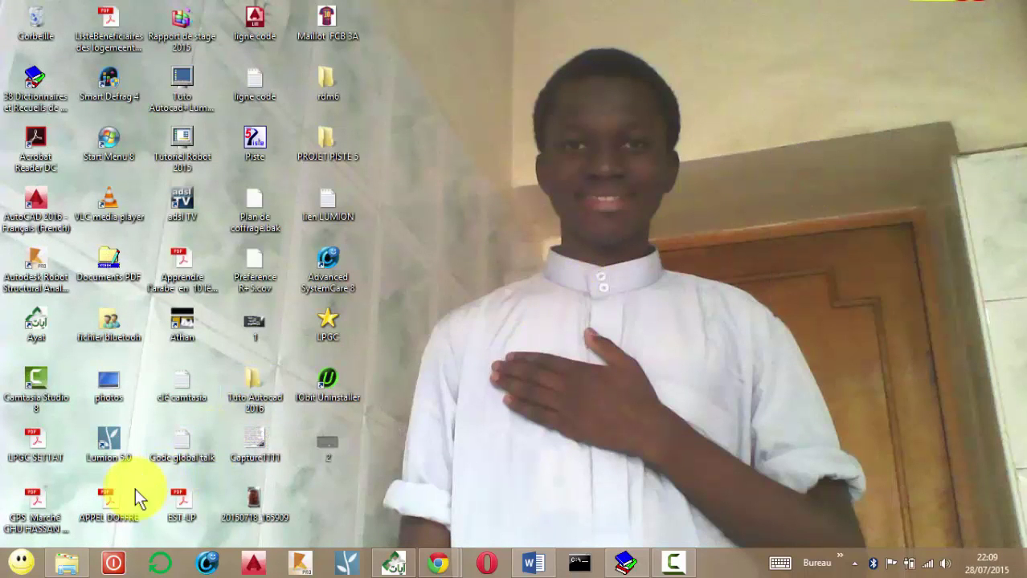
Run the Dev-Cpp 5.8.3 setup file from the Logiciels folder.
click(61, 563)
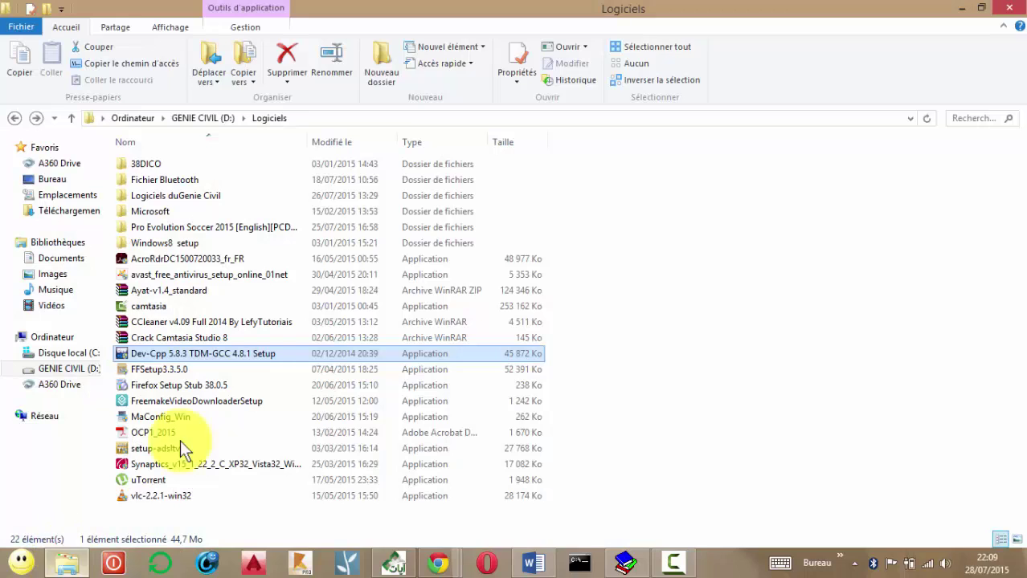
right_click(231, 351)
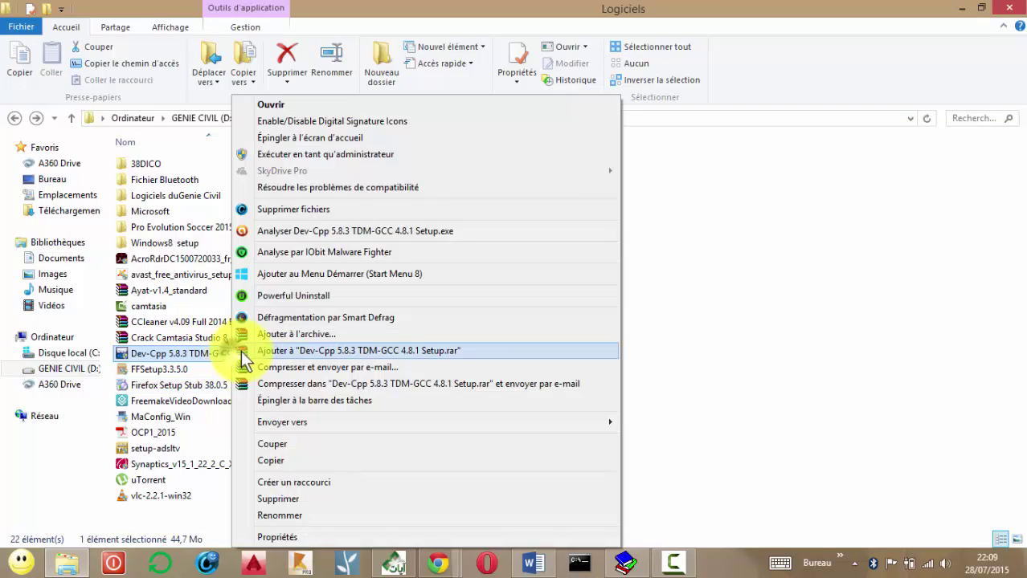
click(273, 105)
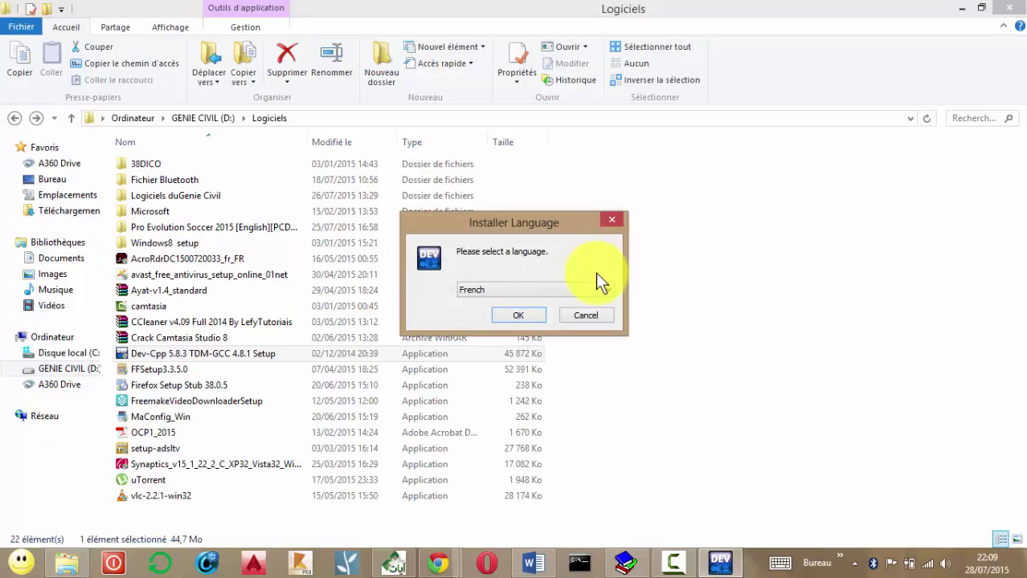
Keep French as the installer language and confirm it.
click(596, 290)
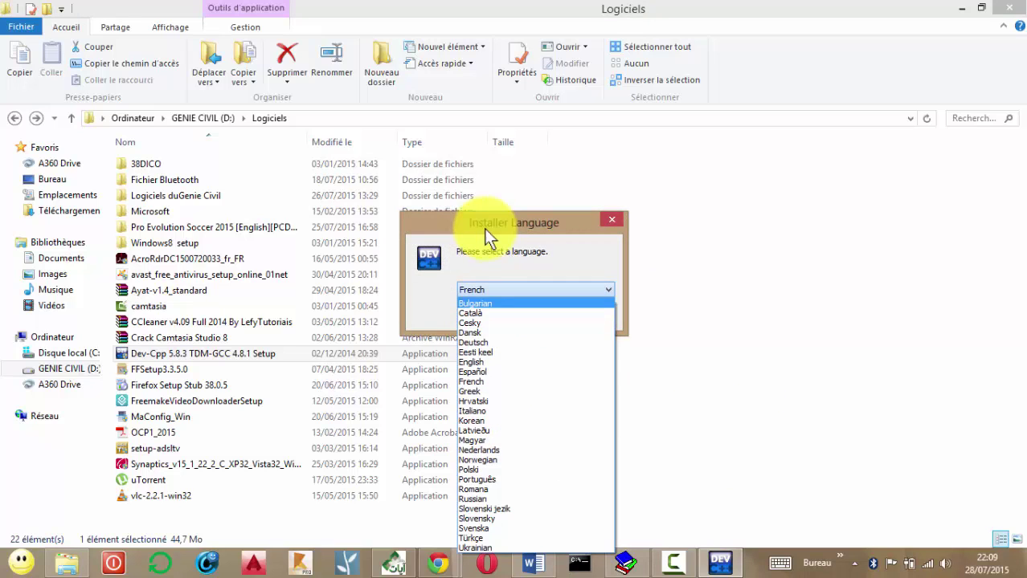
click(502, 290)
click(519, 314)
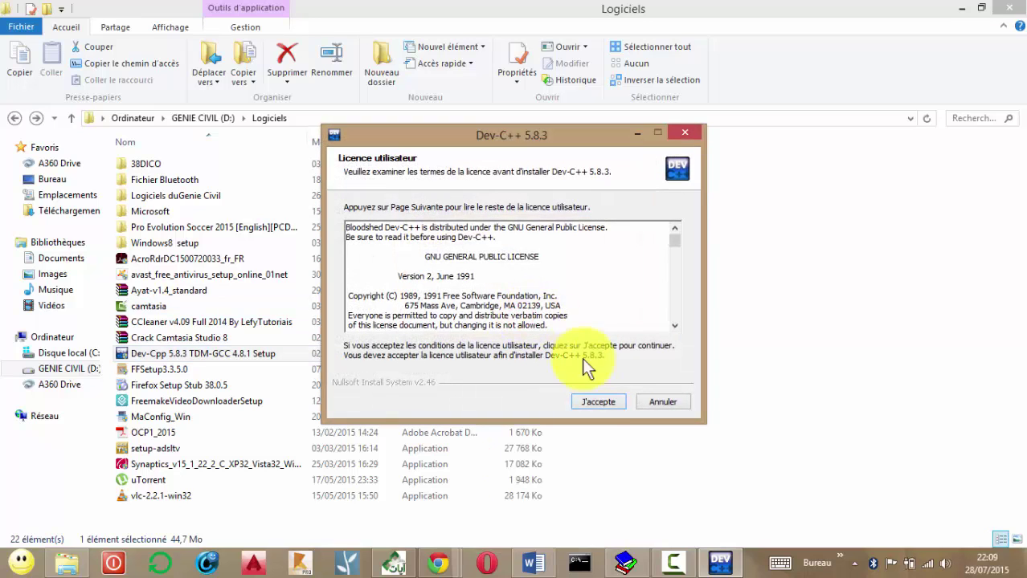
Accept the licence, continue through installation, close the finished installer and show the desktop.
click(602, 402)
click(603, 397)
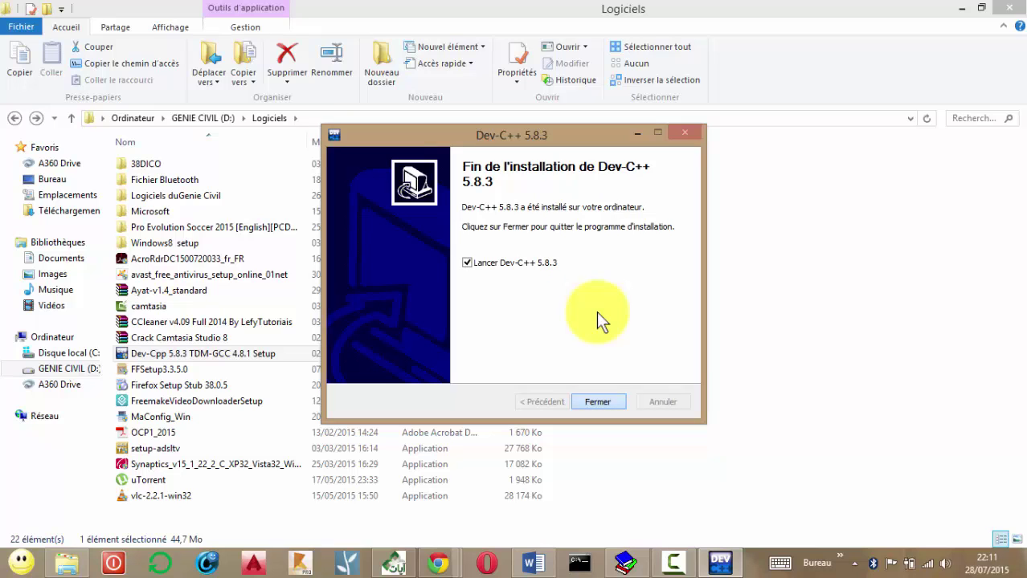
key(Return)
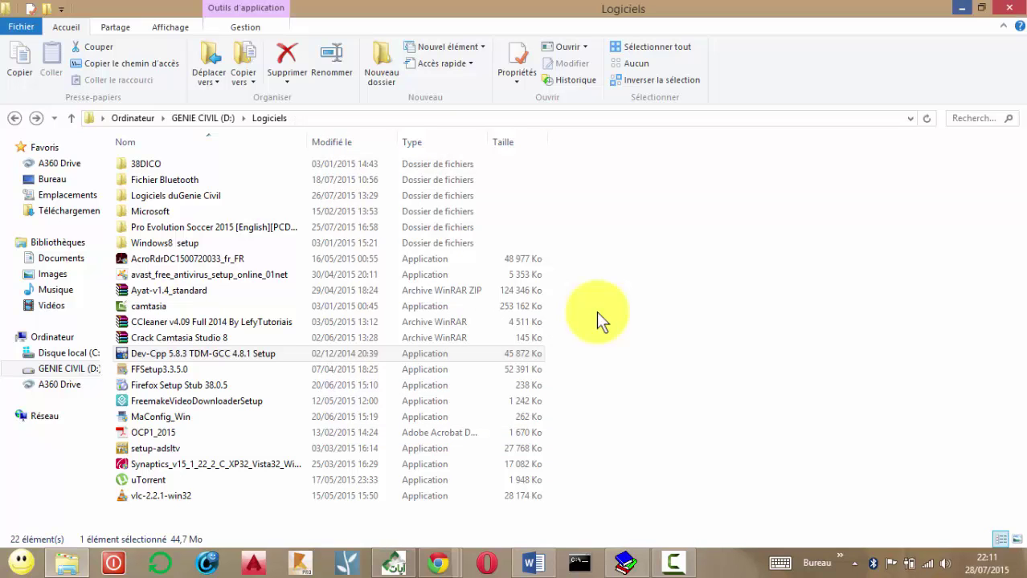
key(super+d)
Refresh the desktop, launch Dev-C++ and choose French as the interface language.
key(Menu)
key(Down)
key(Down)
key(Down)
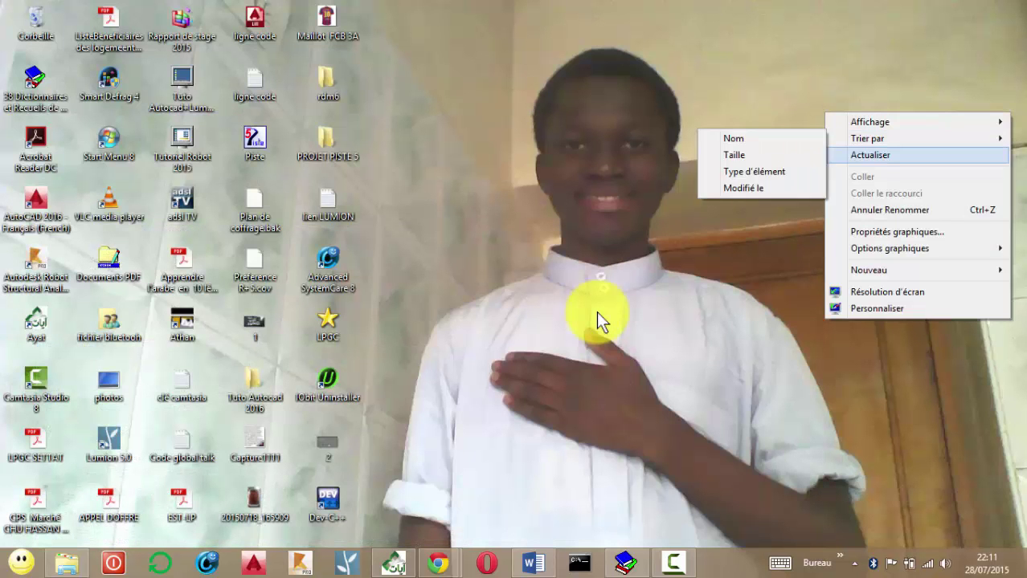
key(Return)
key(Right)
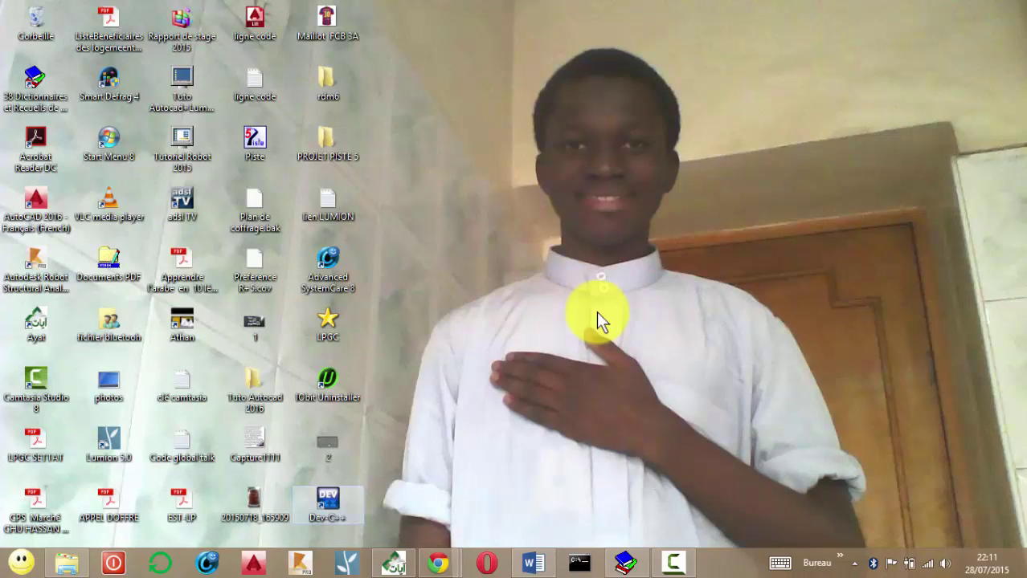
key(Return)
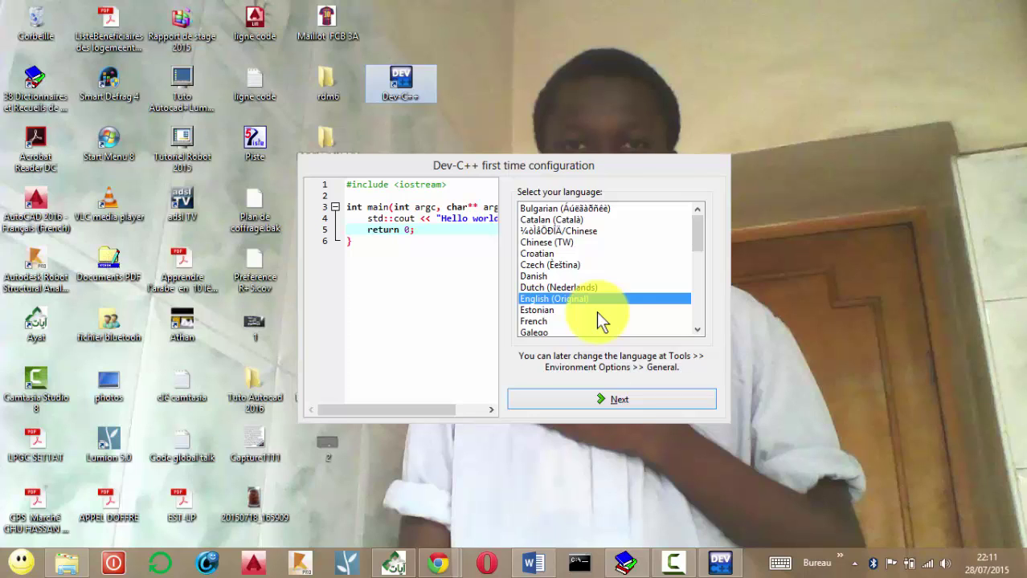
key(Down)
key(Down)
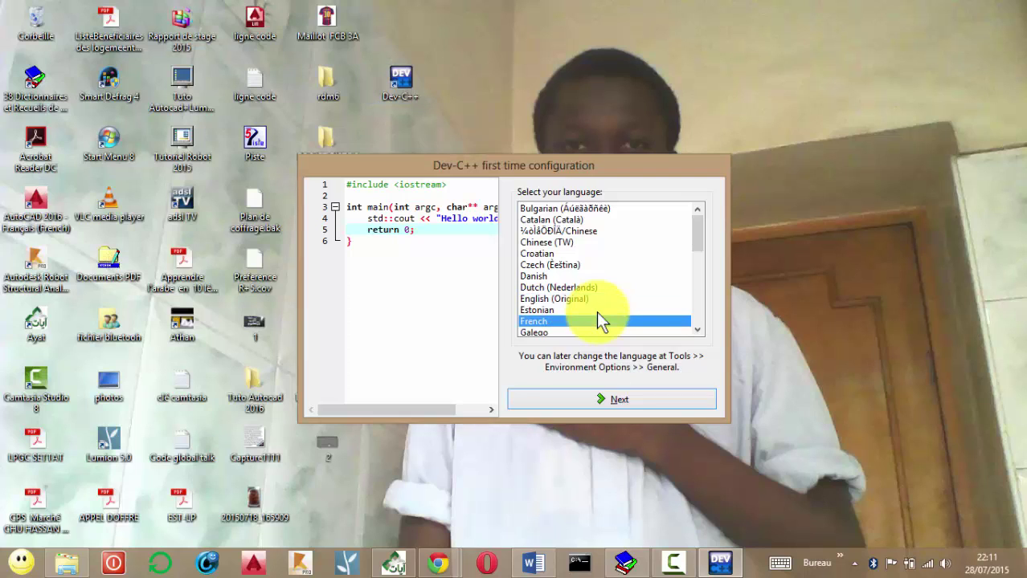
key(Return)
Preview the Twilight, Obsidian and Ocean colour schemes, then settle on Classic Plus.
key(shift+Tab)
key(shift+Tab)
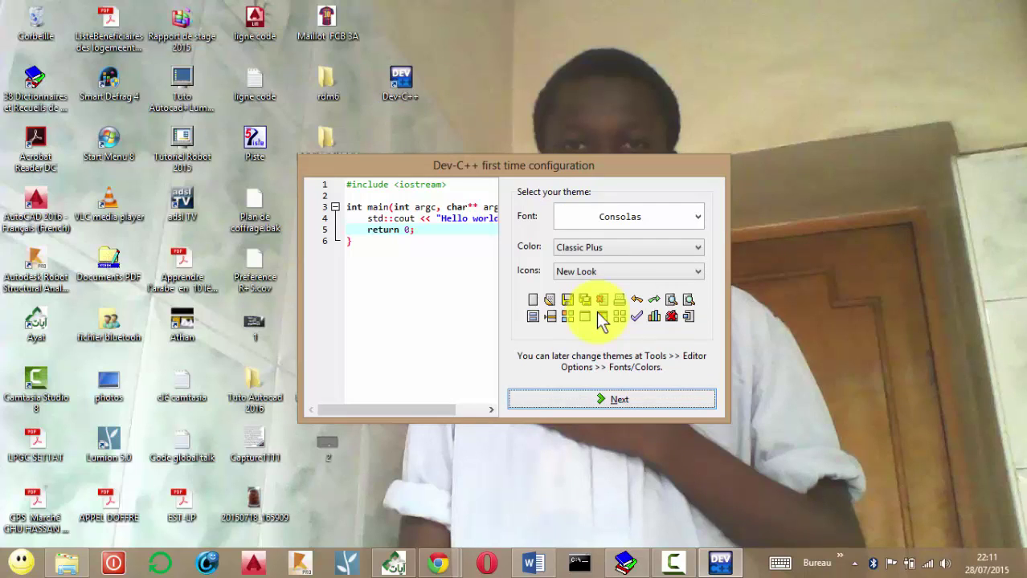
key(alt+Down)
key(Return)
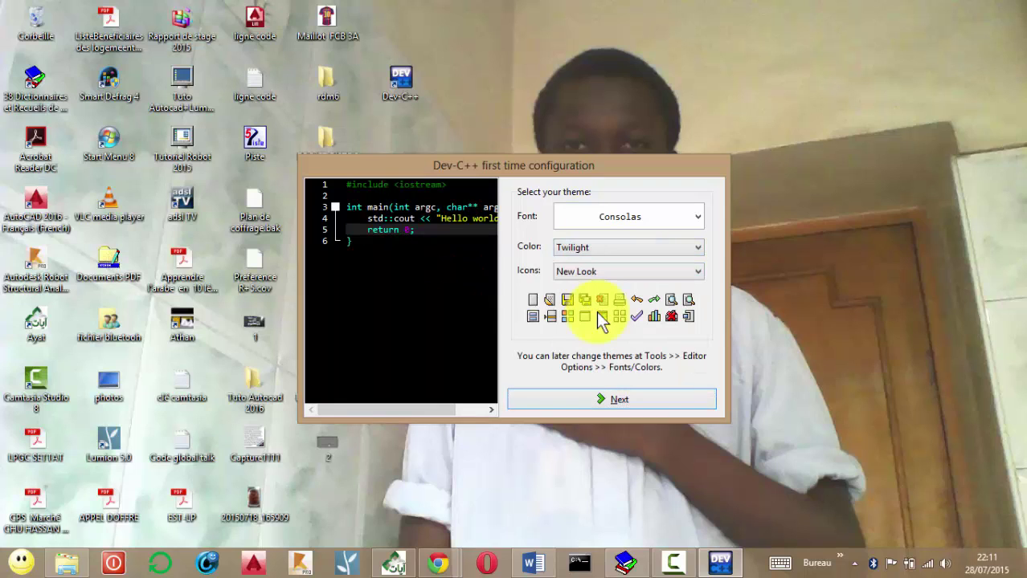
key(alt+Down)
key(Down)
key(Down)
key(Down)
key(Down)
key(Return)
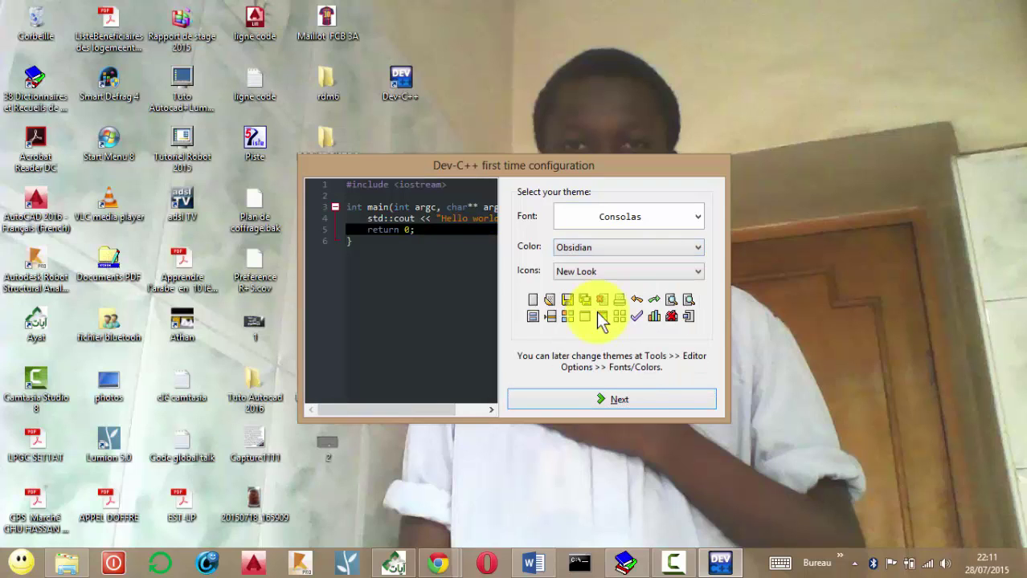
key(alt+Down)
key(Up)
key(Up)
key(Up)
key(Up)
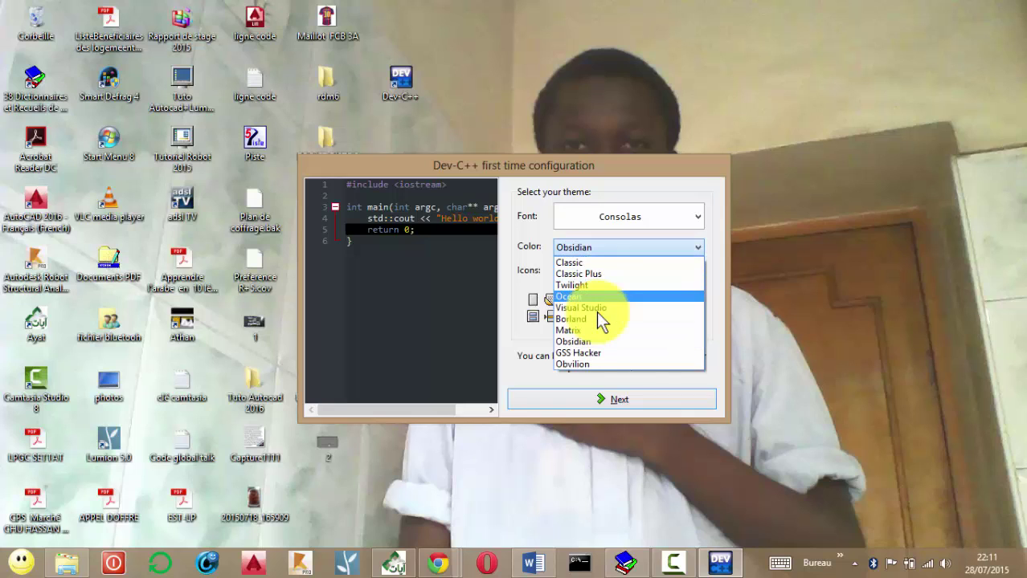
key(Return)
key(alt+Down)
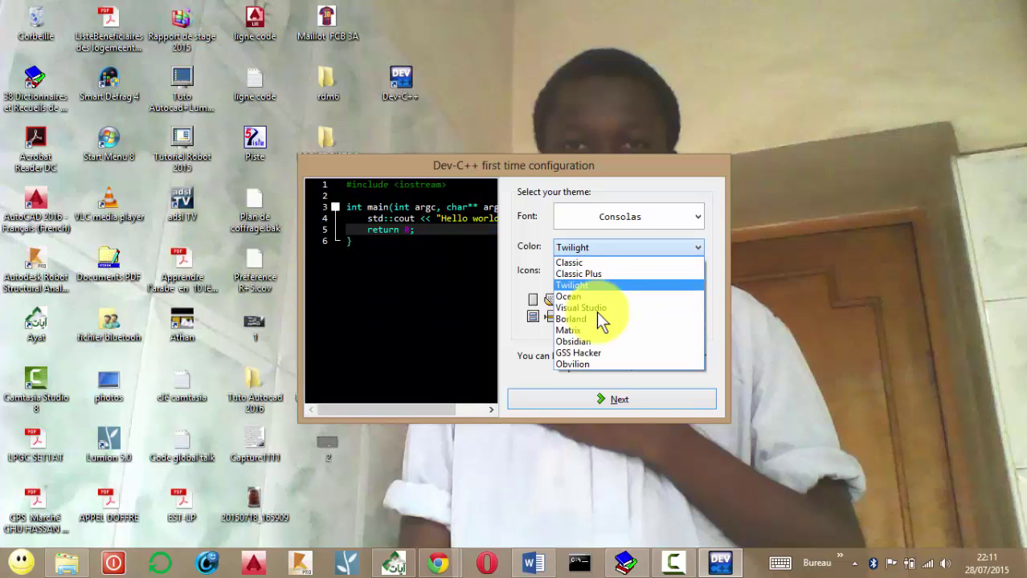
key(Down)
key(Return)
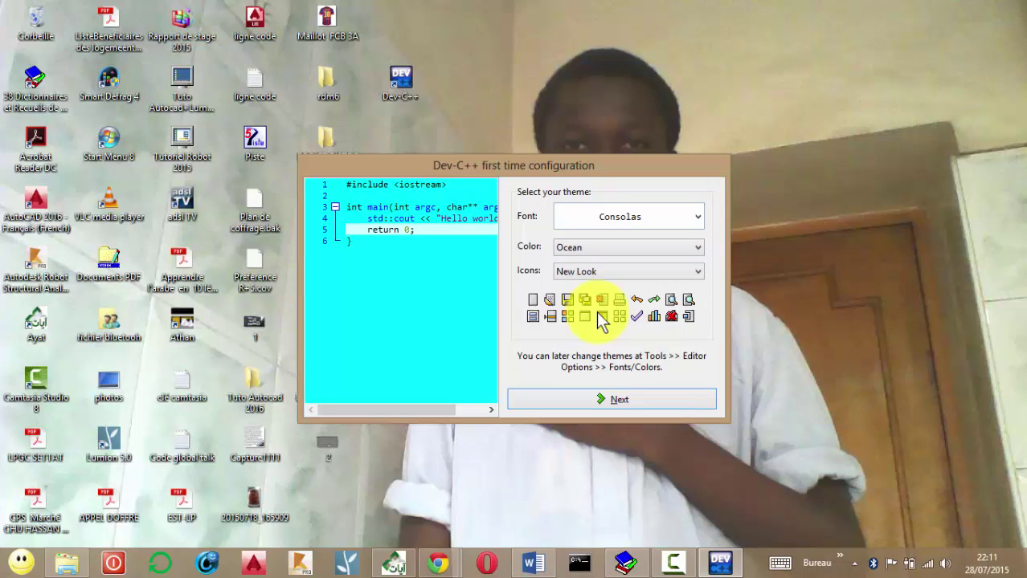
key(alt+Down)
key(Up)
key(Up)
key(Return)
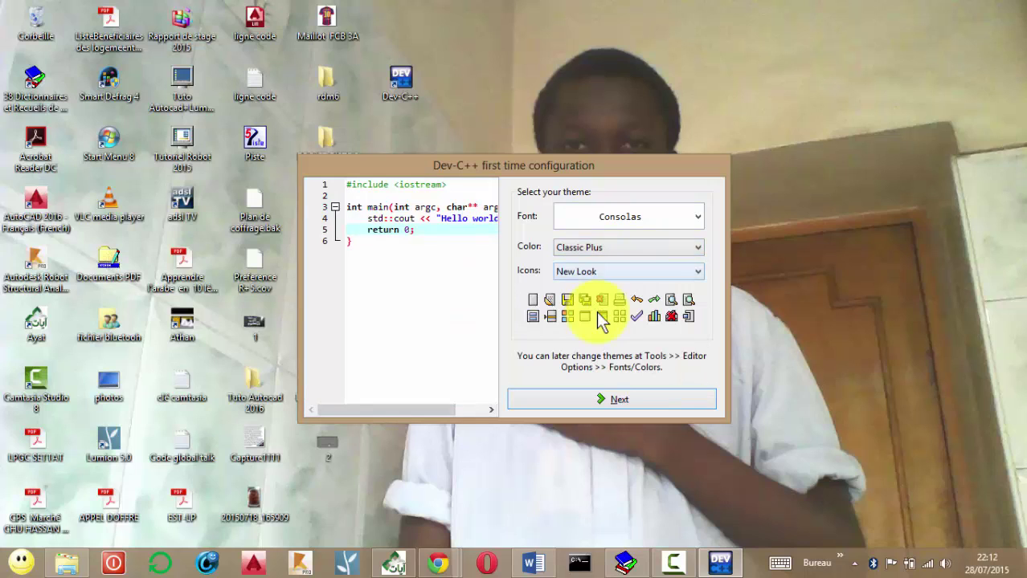
Try the Gnome and Blue icon sets, then choose New Look icons.
key(Tab)
key(alt+Down)
key(Down)
key(Down)
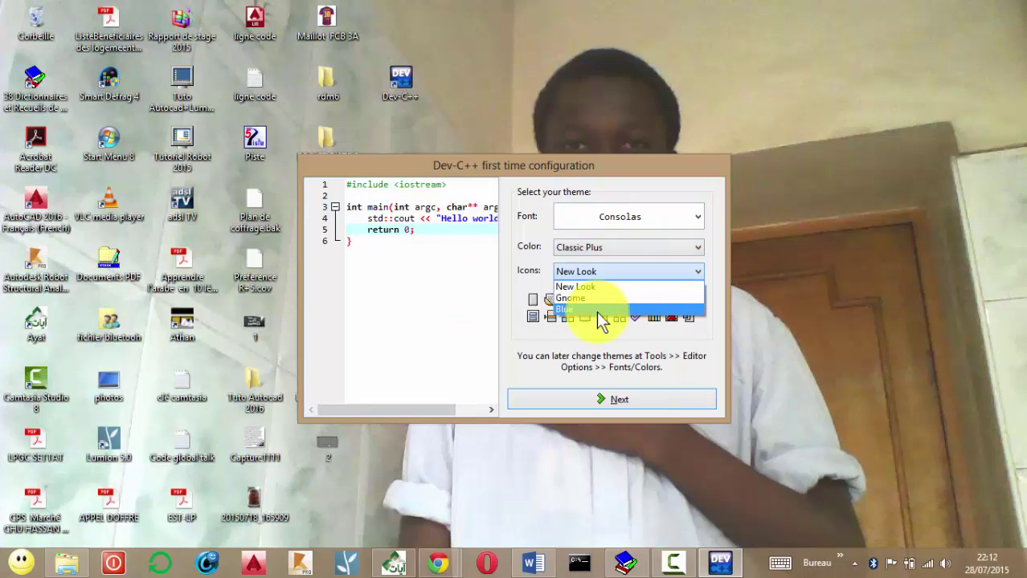
key(Up)
key(Return)
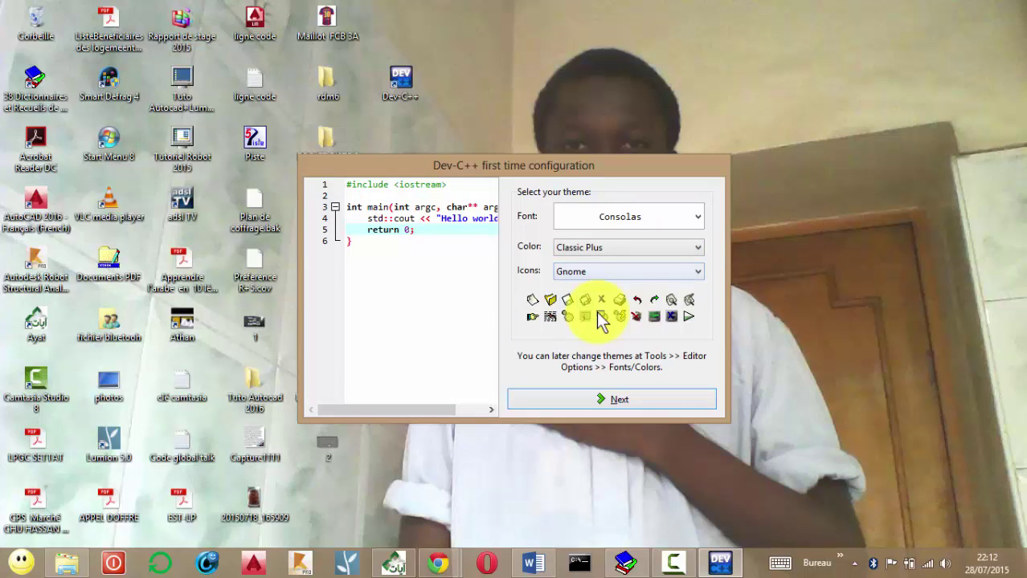
key(alt+Down)
key(Down)
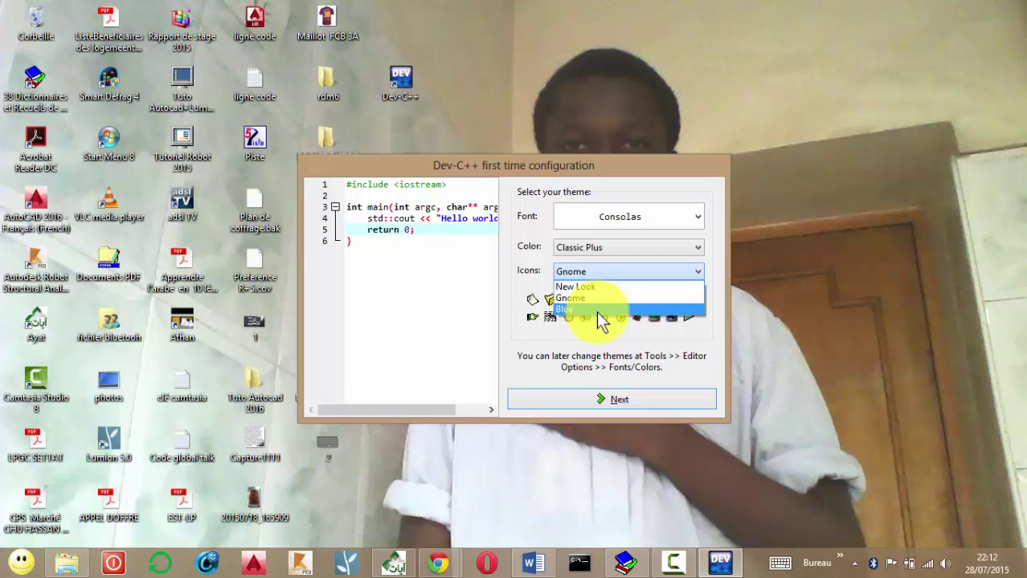
key(Return)
key(alt+Down)
key(Up)
key(Up)
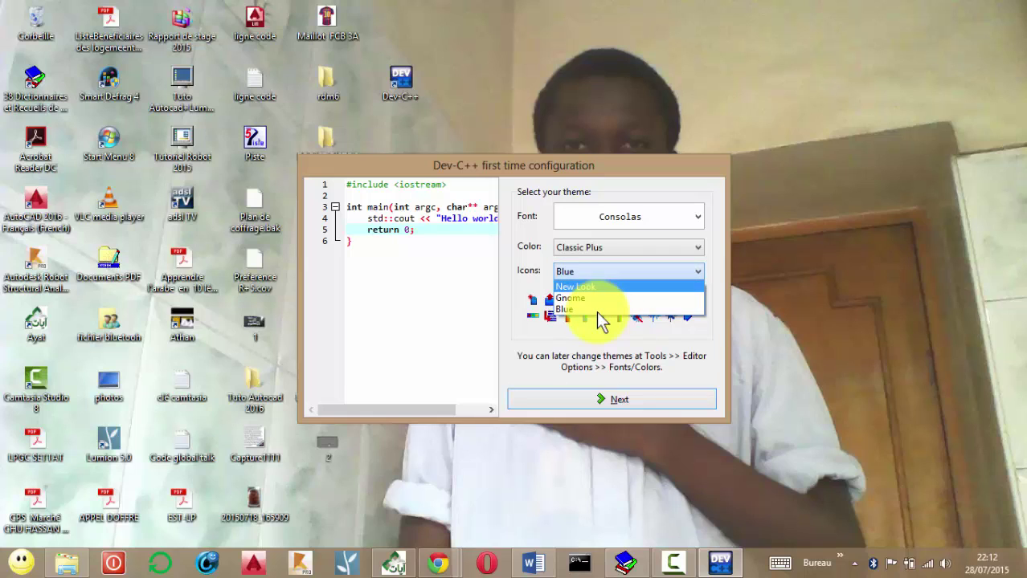
key(Return)
Preview Cooper Black and Copperplate Gothic Light fonts, then return to Consolas.
key(alt+Down)
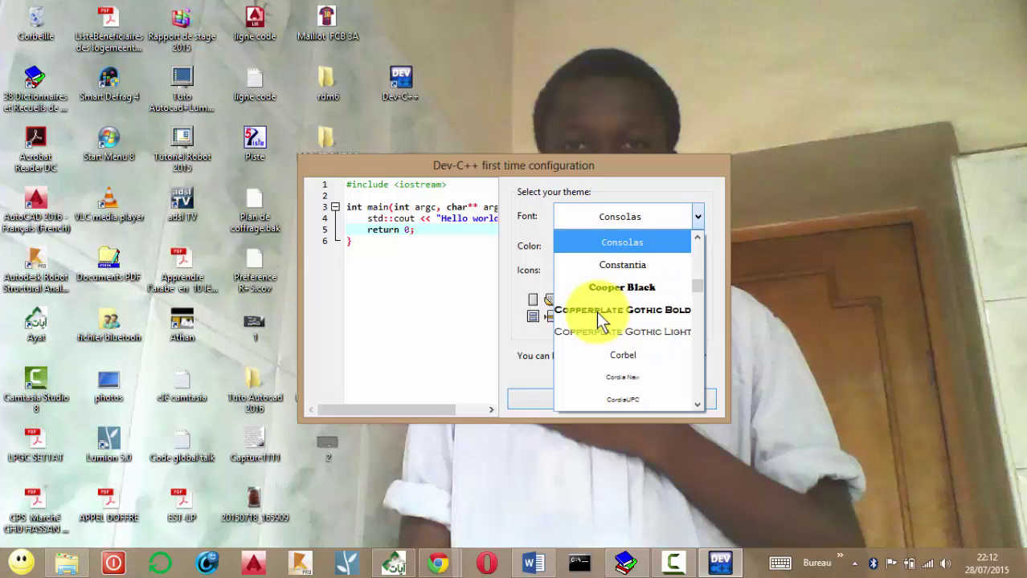
key(Down)
key(Down)
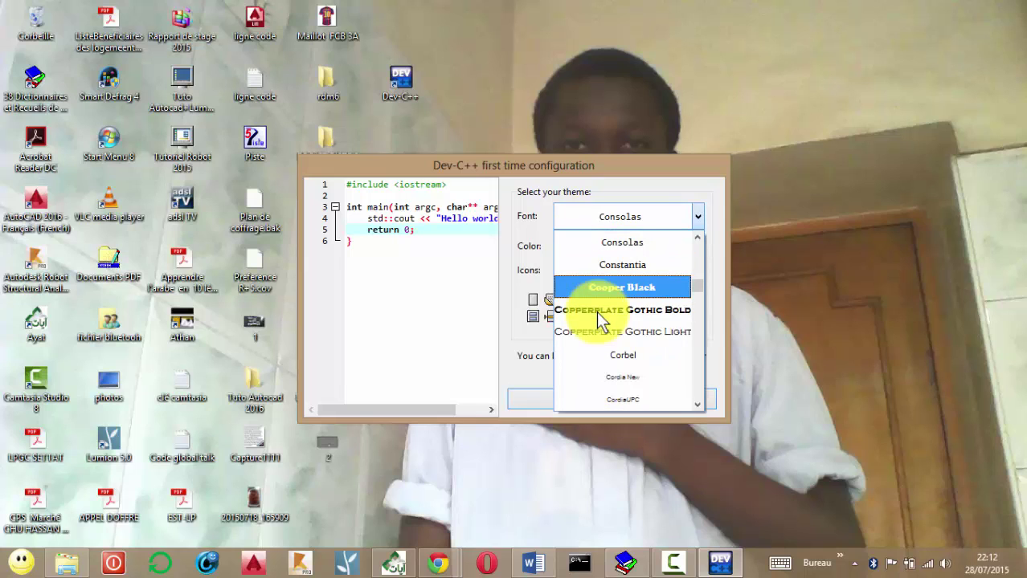
key(Return)
key(alt+Down)
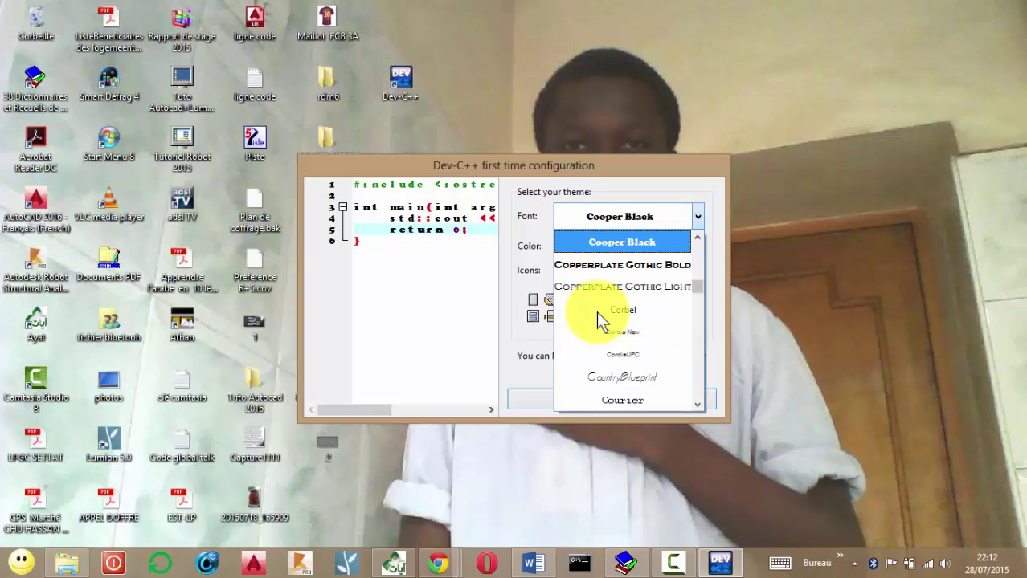
key(Down)
key(Down)
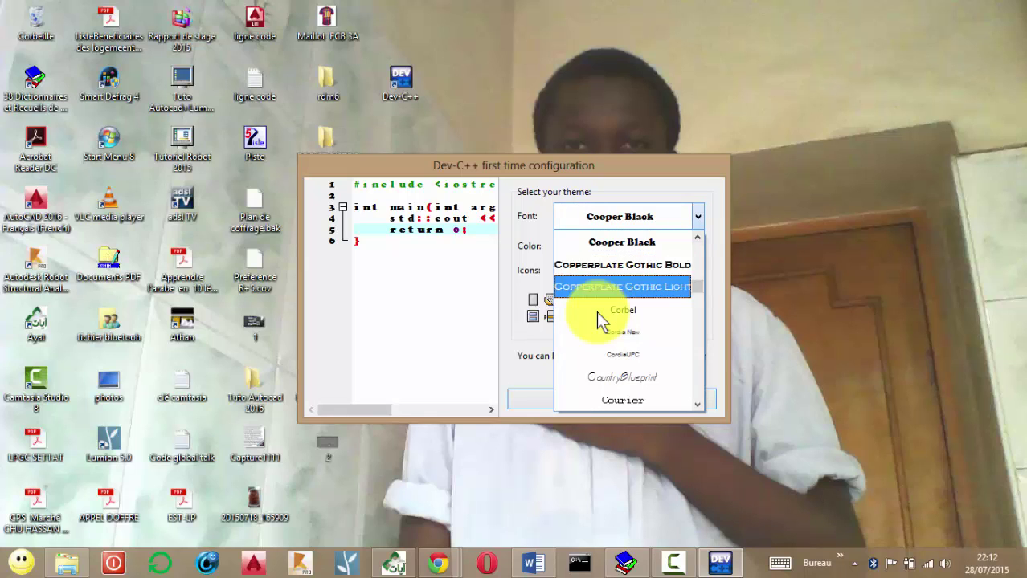
key(Return)
key(alt+Down)
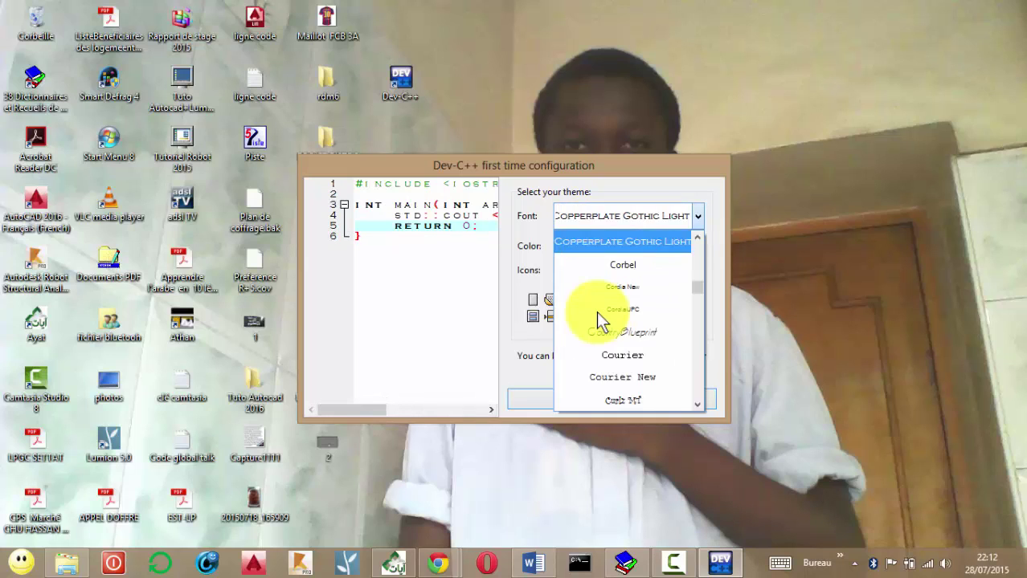
scroll(596, 311, up, 2)
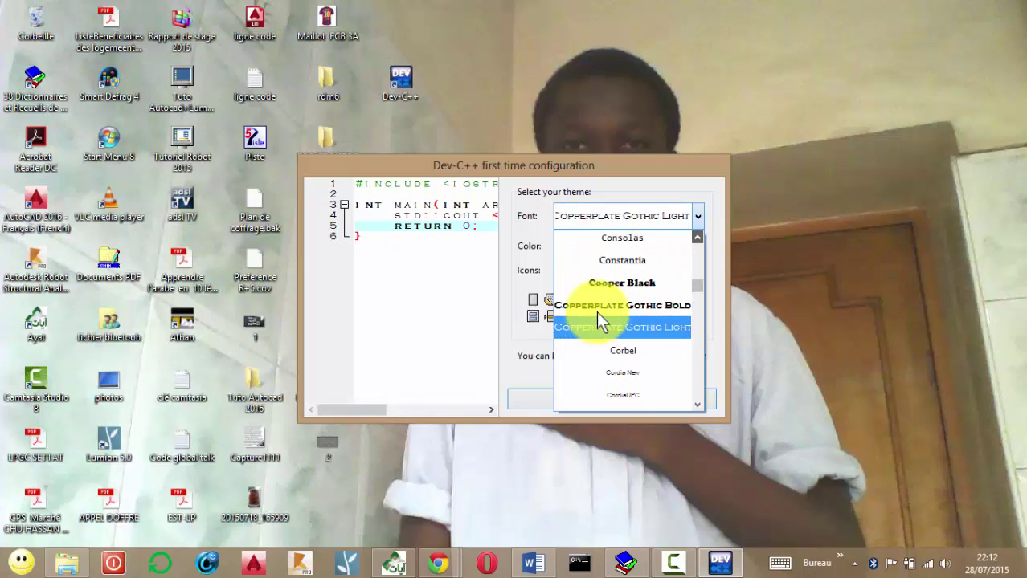
key(Up)
key(Up)
key(Up)
key(Up)
key(Return)
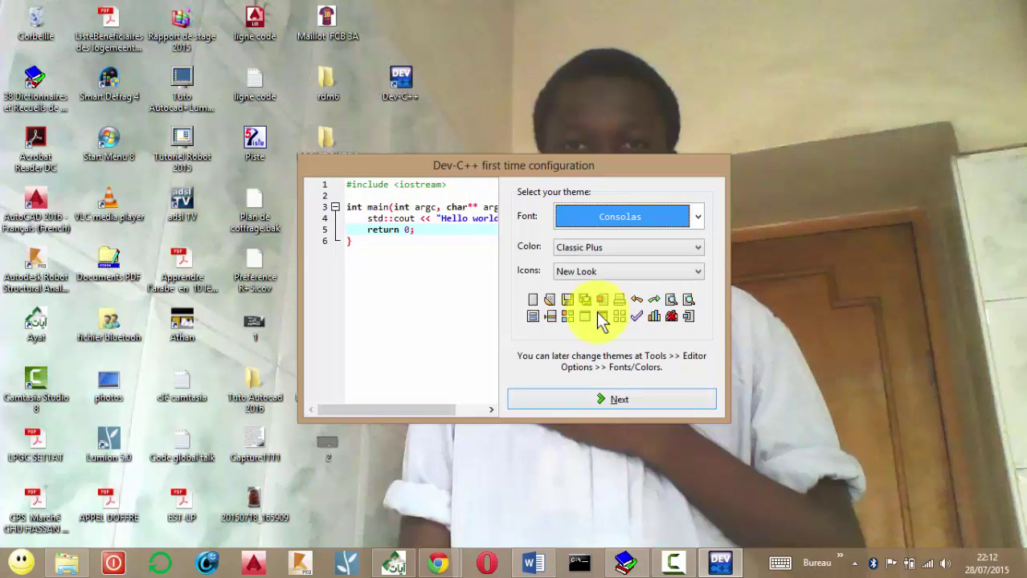
Accept the theme, cache the recommended headers, and confirm the finished configuration.
key(Return)
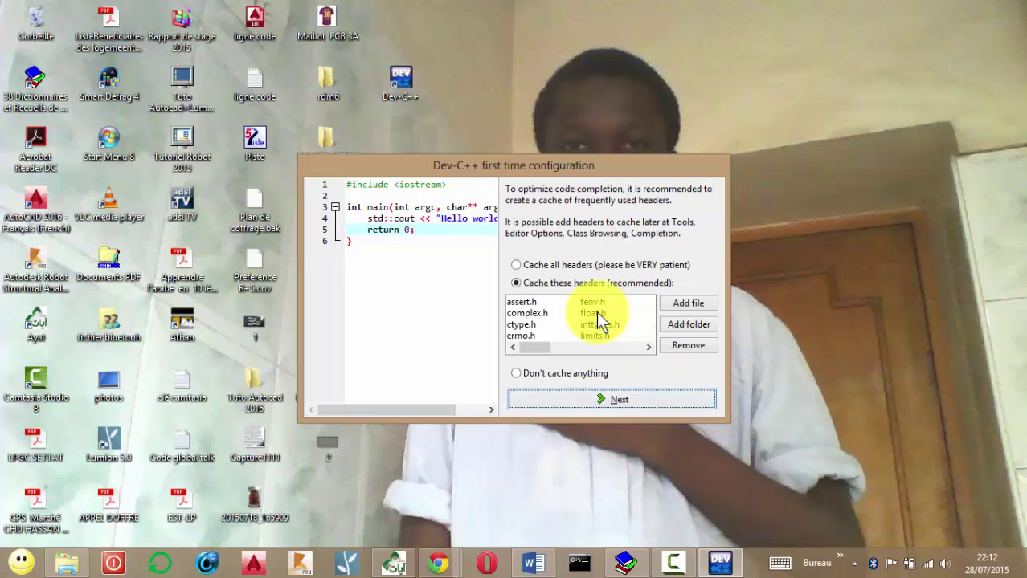
key(Return)
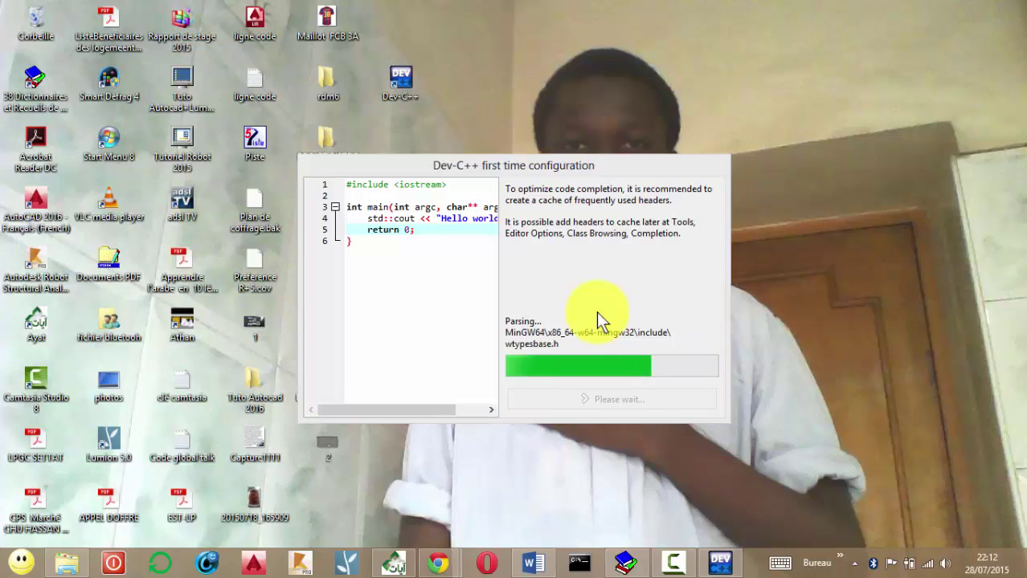
right_click(842, 193)
click(887, 232)
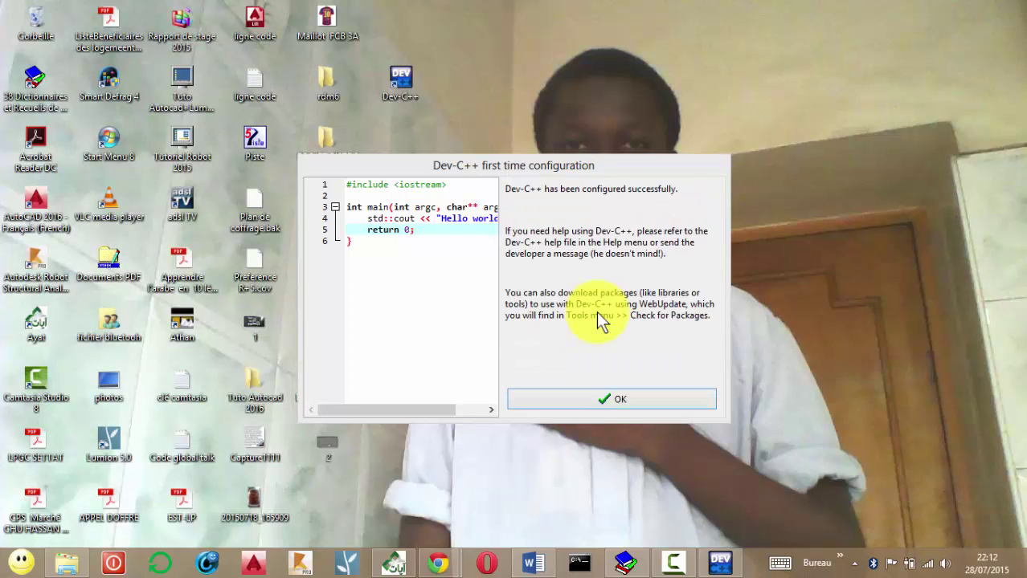
key(Return)
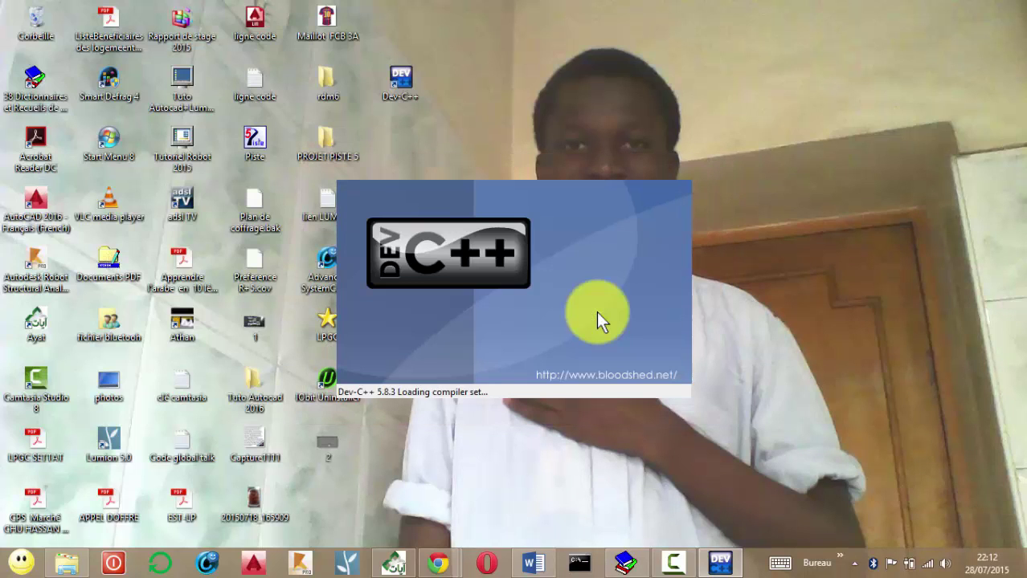
Refresh the desktop from its context menu.
key(Menu)
key(Down)
key(Return)
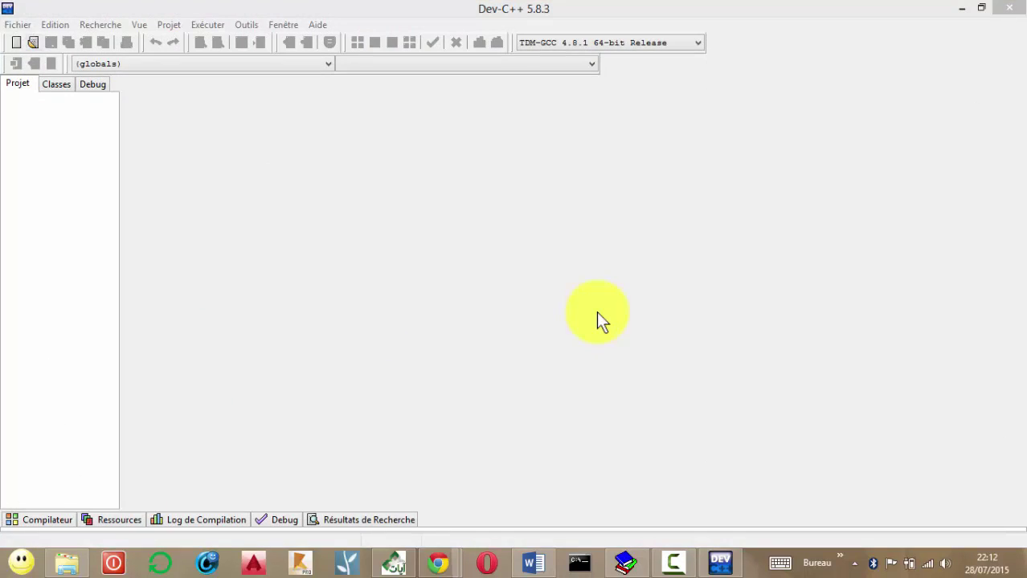
Create a new blank source file from the File menu's New submenu.
key(alt+f)
key(Down)
key(Down)
key(Down)
key(Down)
key(Down)
key(Down)
key(Down)
key(Down)
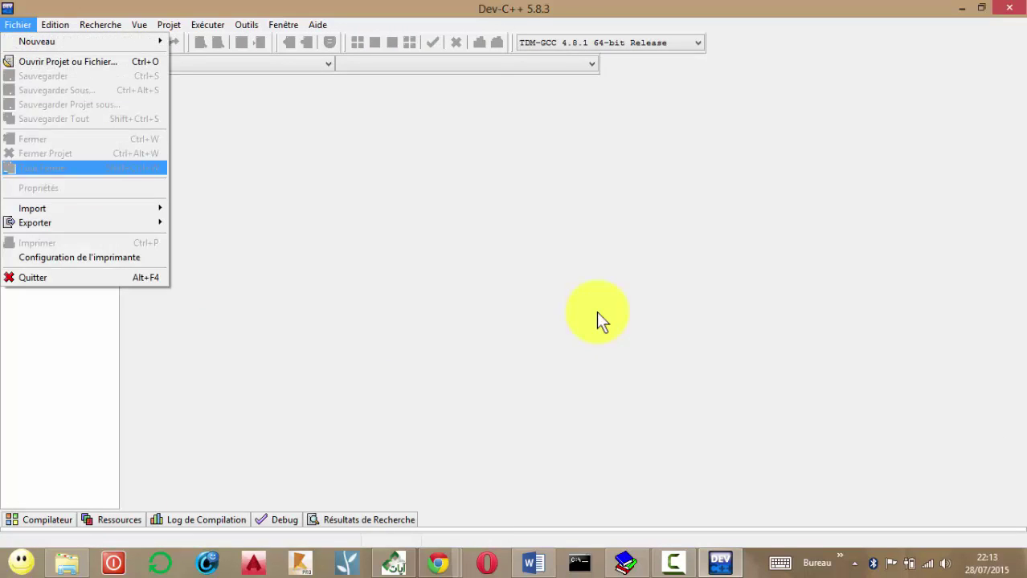
key(Right)
key(Right)
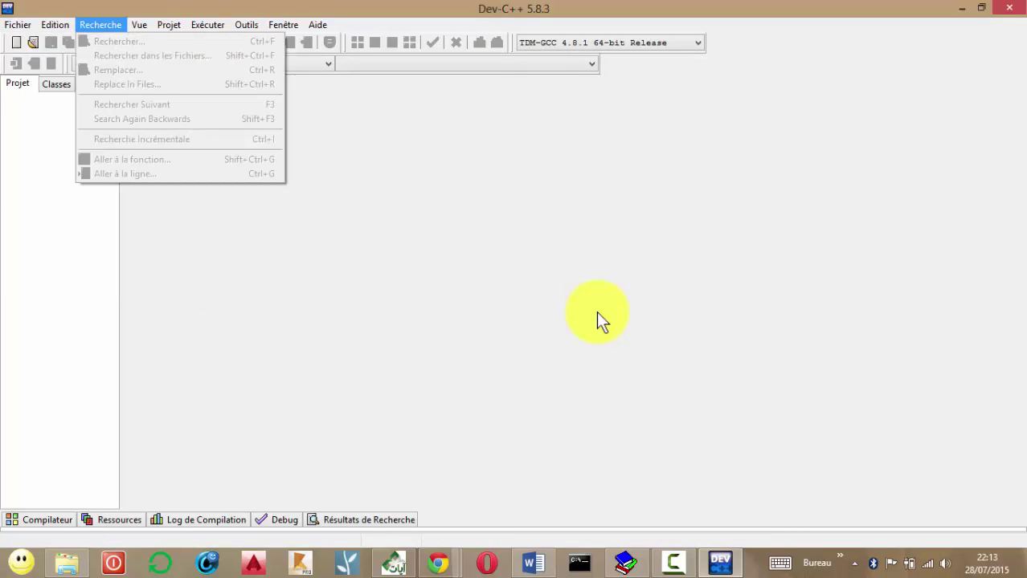
key(Left)
key(Left)
key(Up)
key(Up)
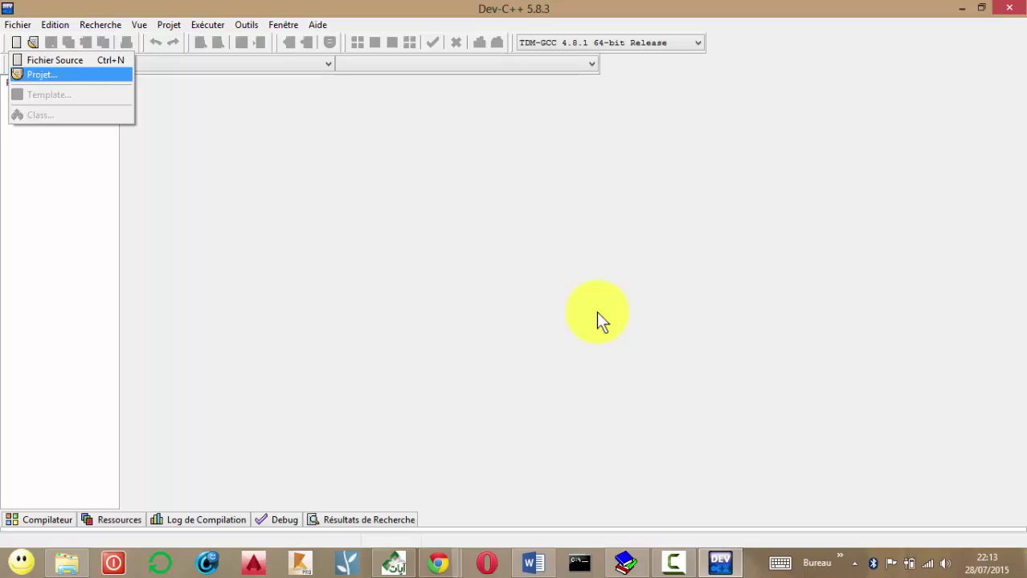
click(600, 322)
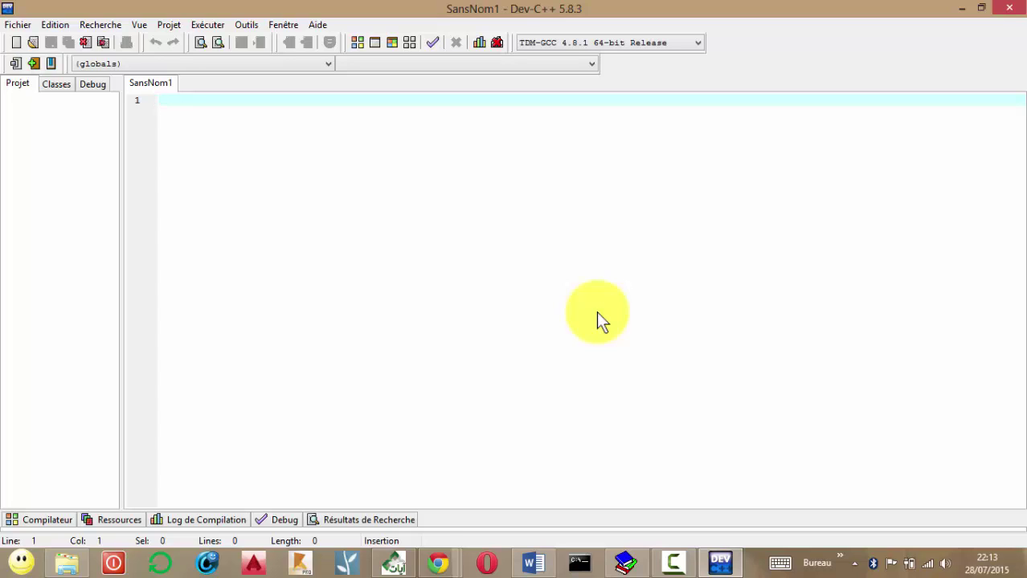
Type #include<stdio.h> on line 1, fixing the mistyped 'g'.
text(#includ)
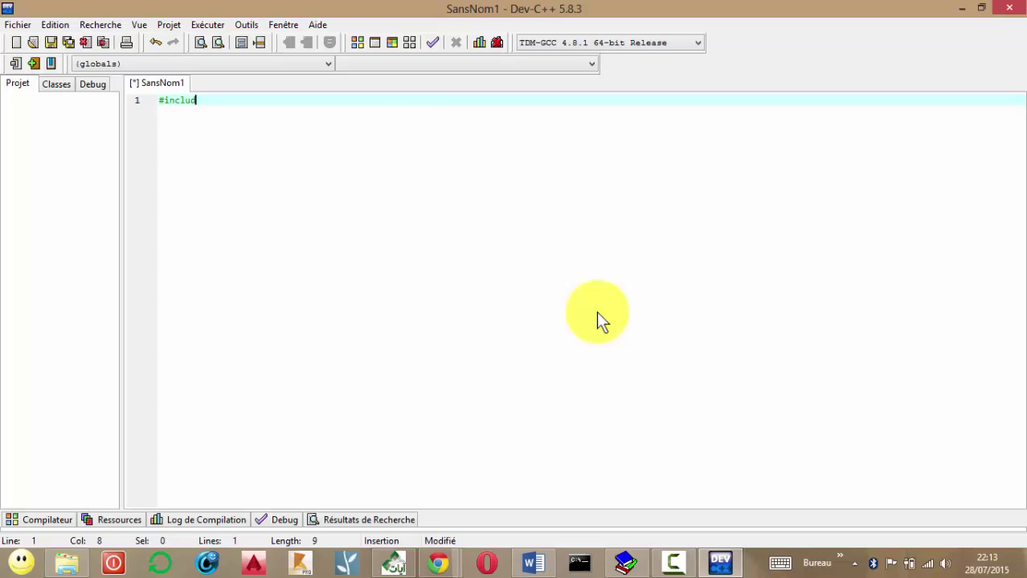
text(e)
text(<stdio)
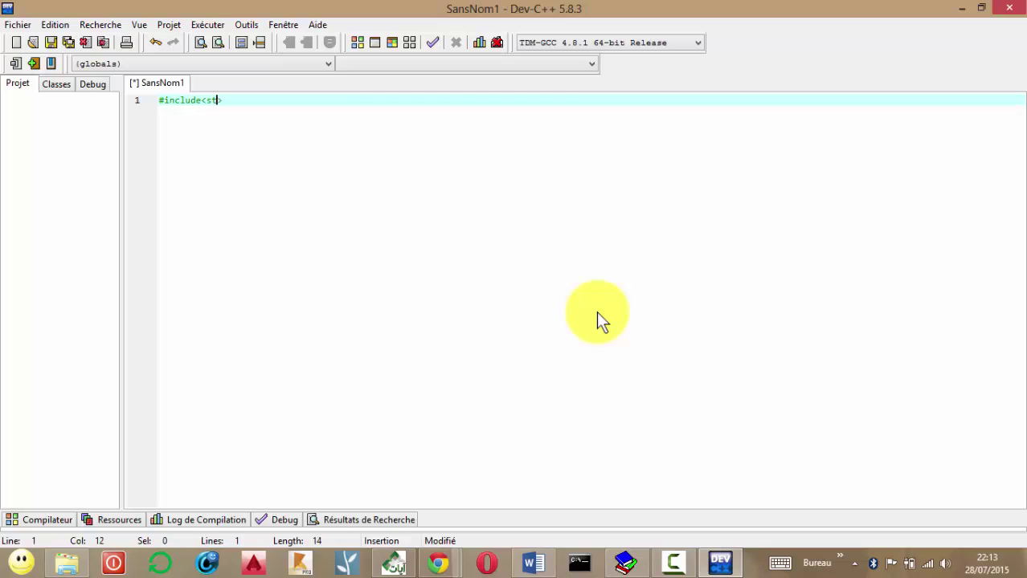
text(.g>)
key(Left)
key(BackSpace)
text(h>)
key(shift+Home)
key(ctrl+c)
key(End)
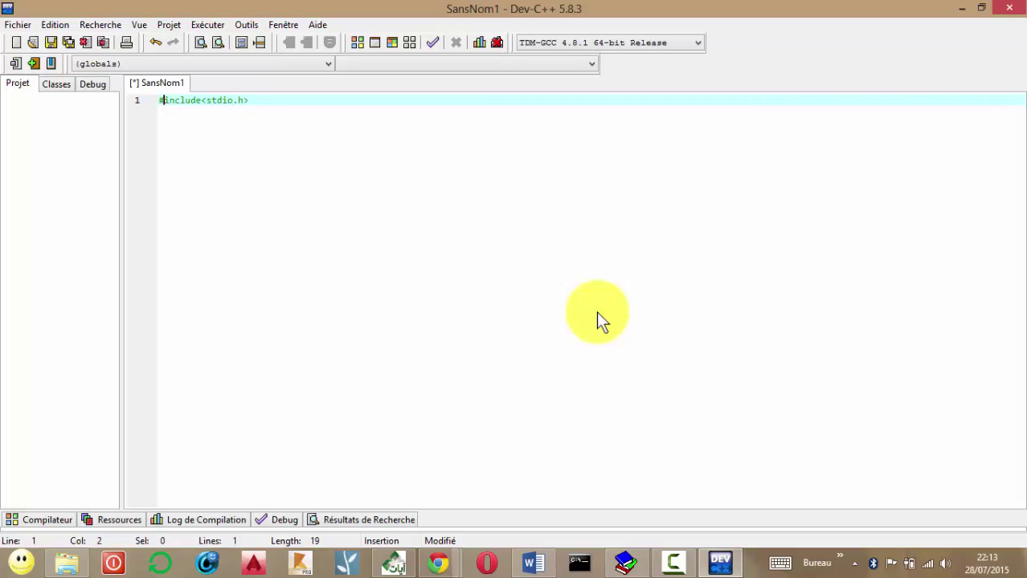
Duplicate the include as #include<conio.h> and type 'main() {' below.
key(Return)
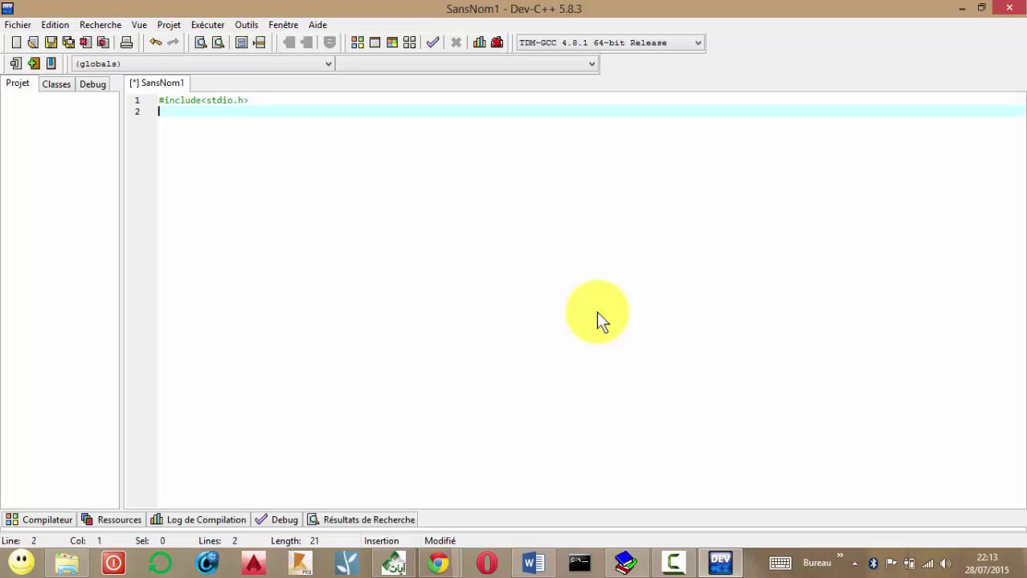
key(ctrl+v)
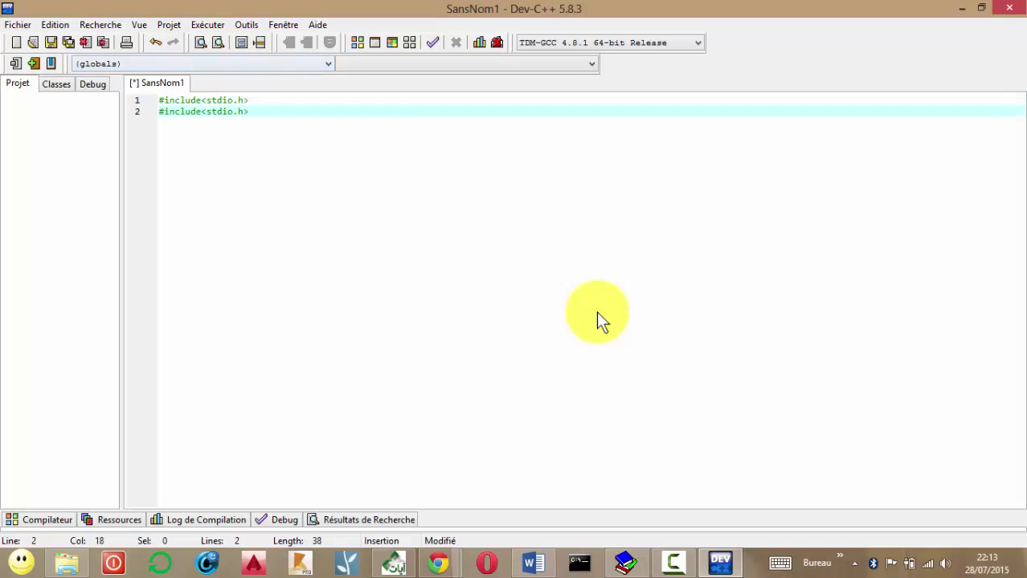
key(Left)
key(Left)
key(Left)
key(Left)
key(Left)
key(BackSpace)
key(BackSpace)
key(BackSpace)
text(con)
key(Return)
key(Return)
text(ma)
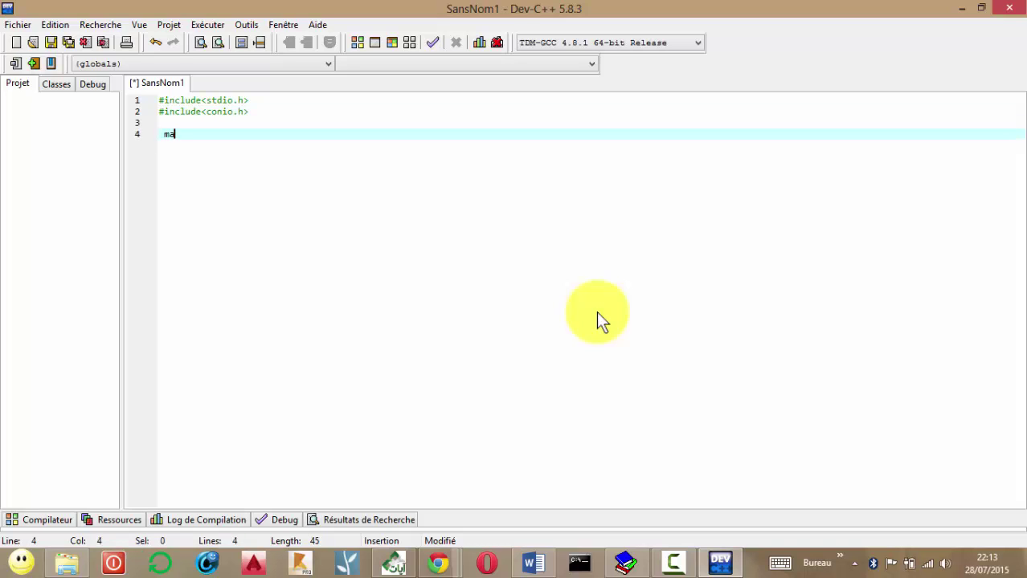
text(in() {)
Add a printf greeting addressed to a person, ending "\n comment vas tu?";, then begin getch.
key(Return)
key(Return)
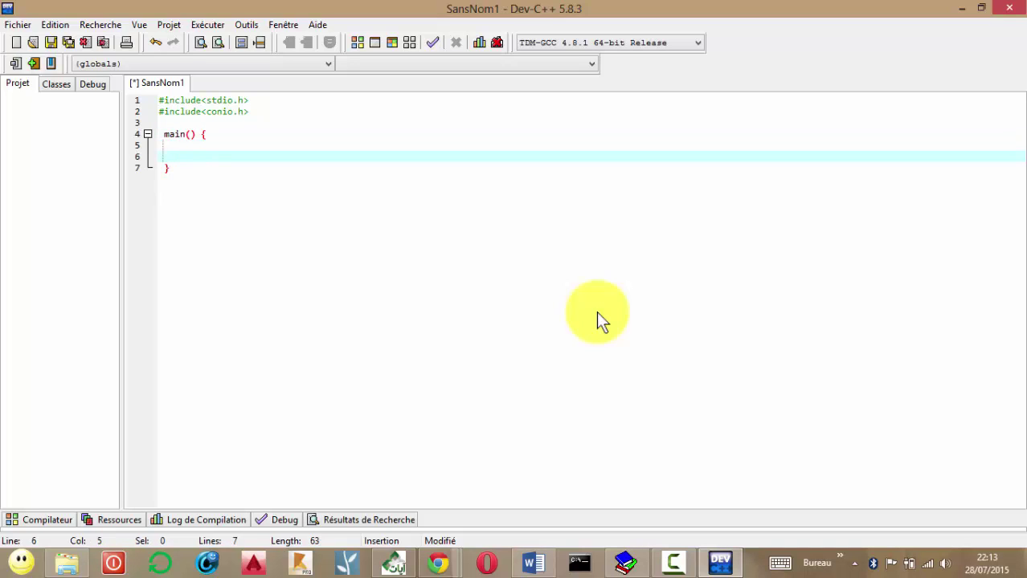
text(print)
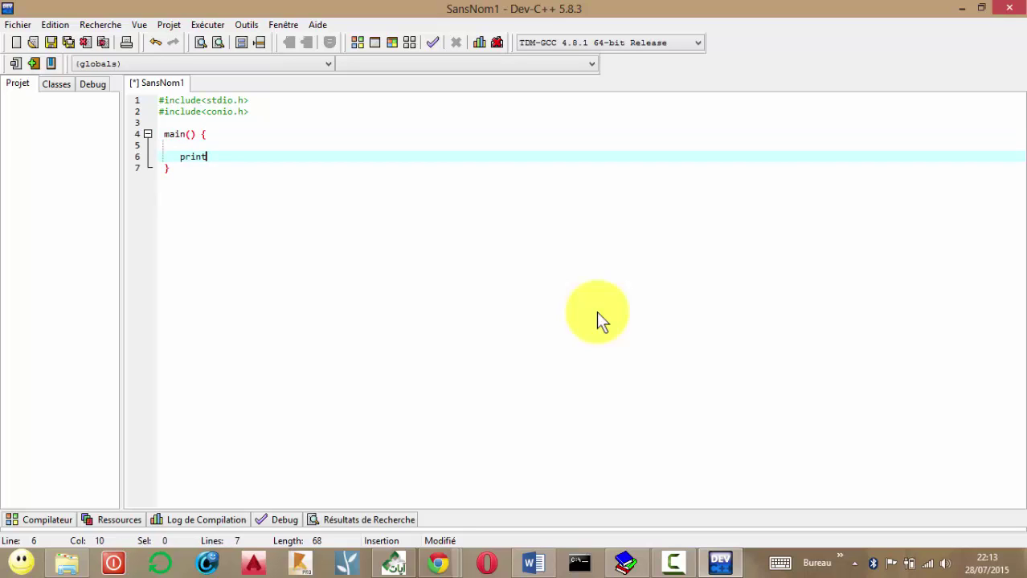
text(f("Salam)
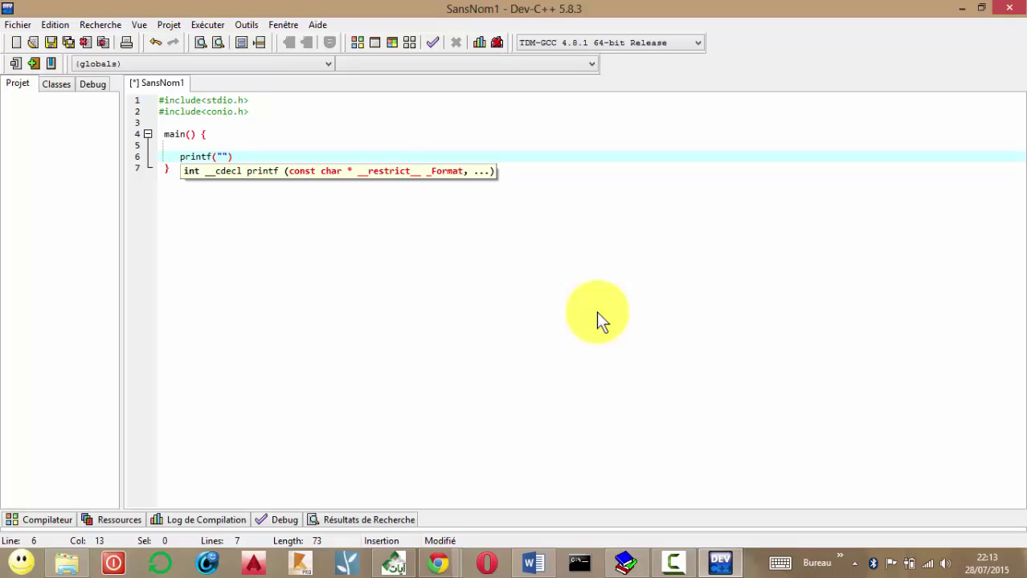
text( Aley)
text(koum M)
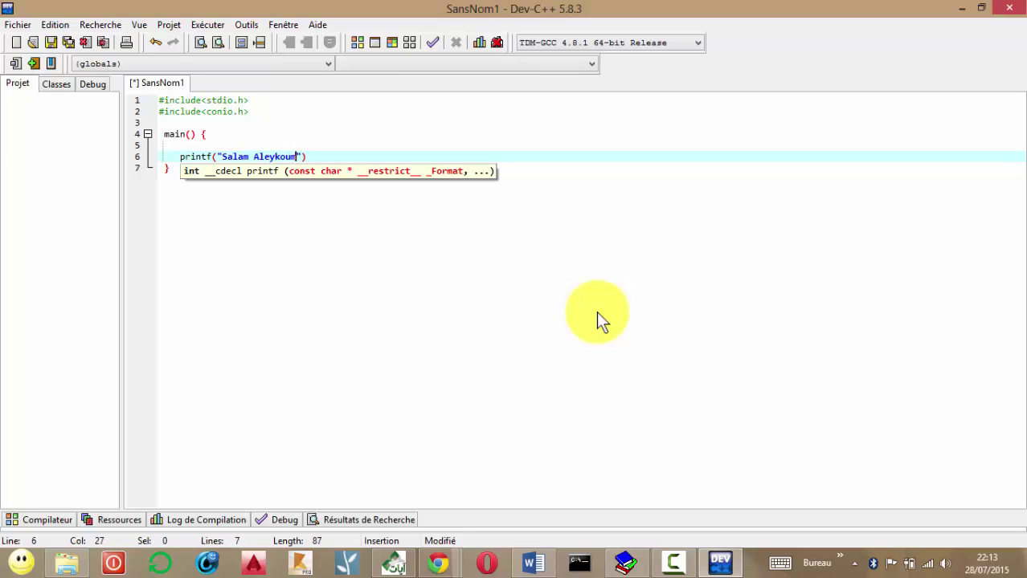
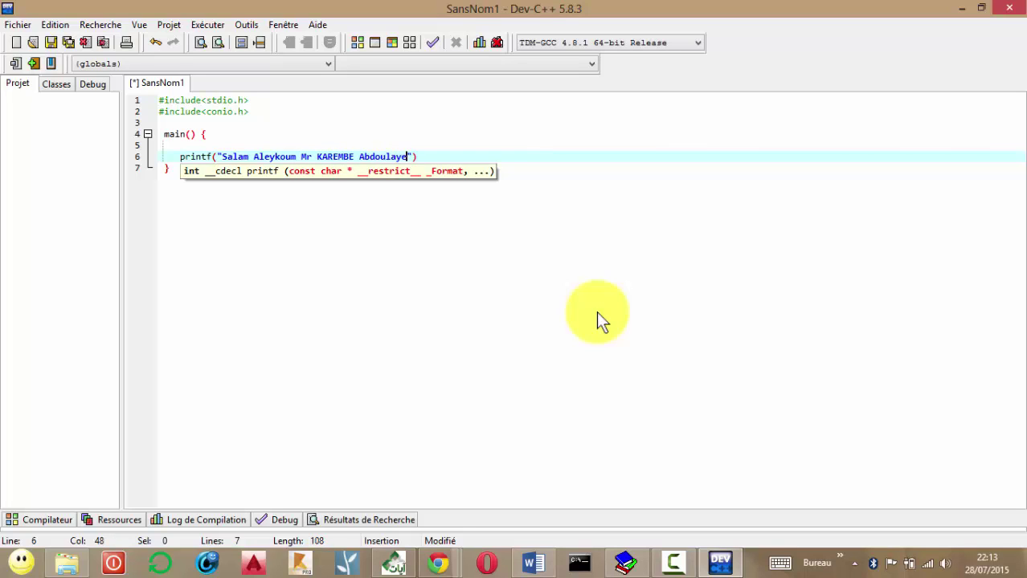
text( \n comment va)
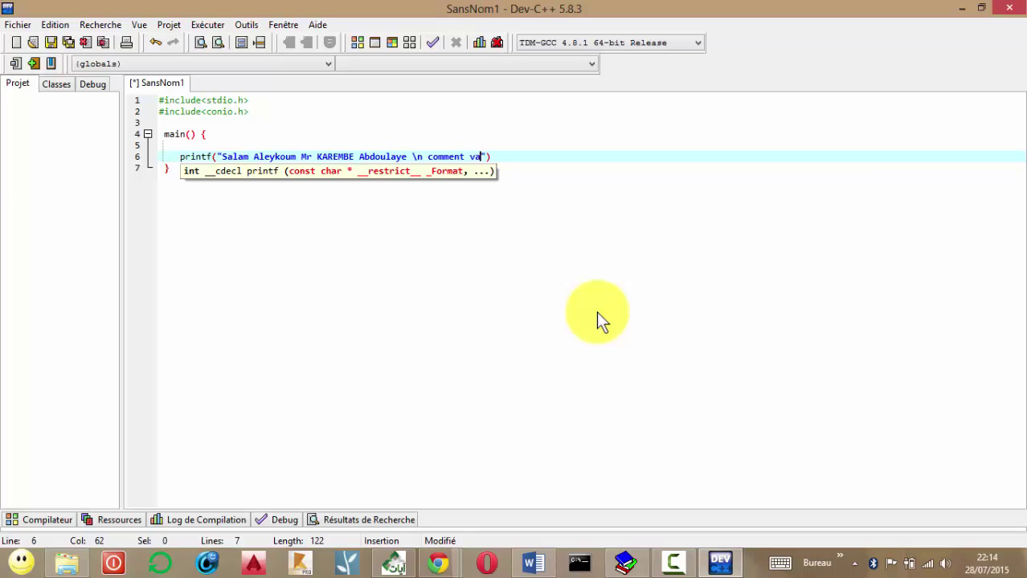
text(s tu?)
key(Right)
key(Right)
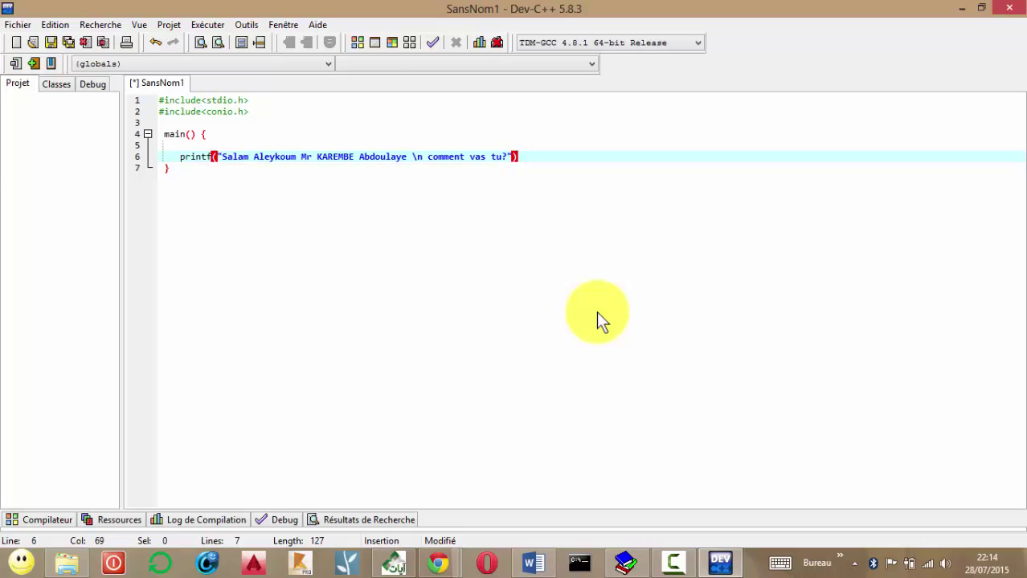
text(;)
key(Return)
text(getch)
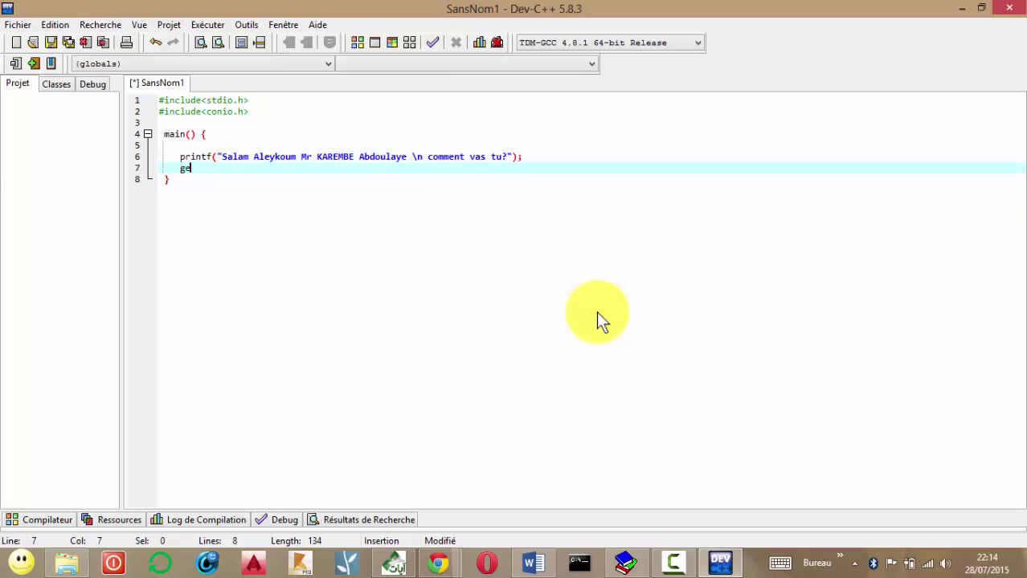